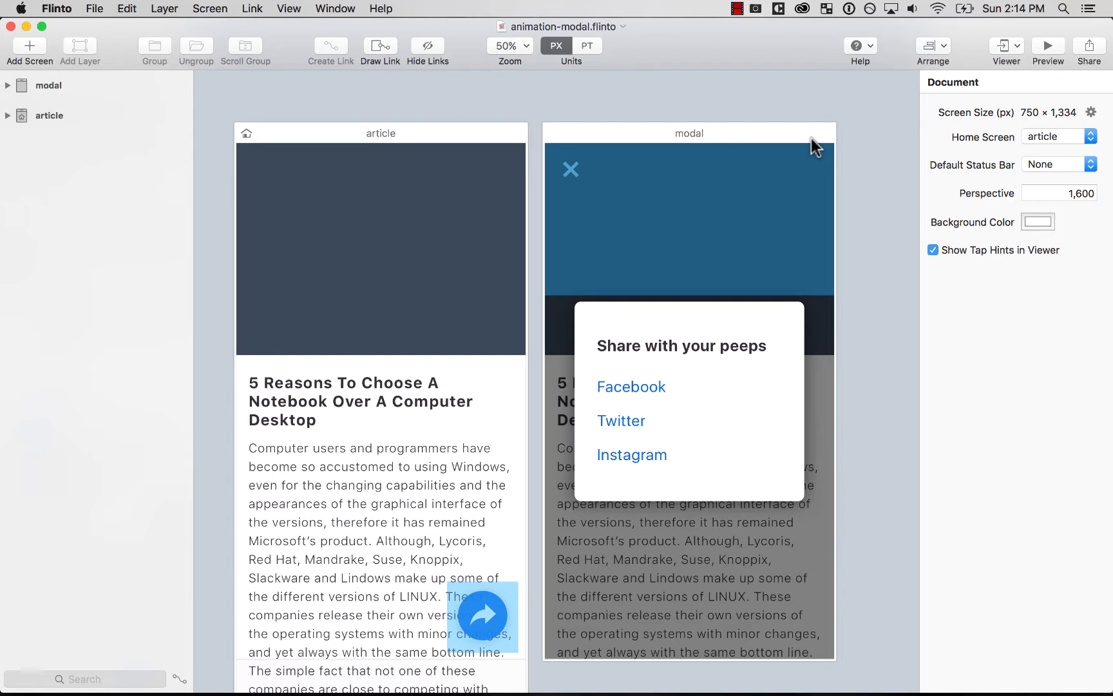
# Step: Preview the prototype, opening and dismissing the share modal twice, then close the preview
pyautogui.scroll(-5, 412, 219)
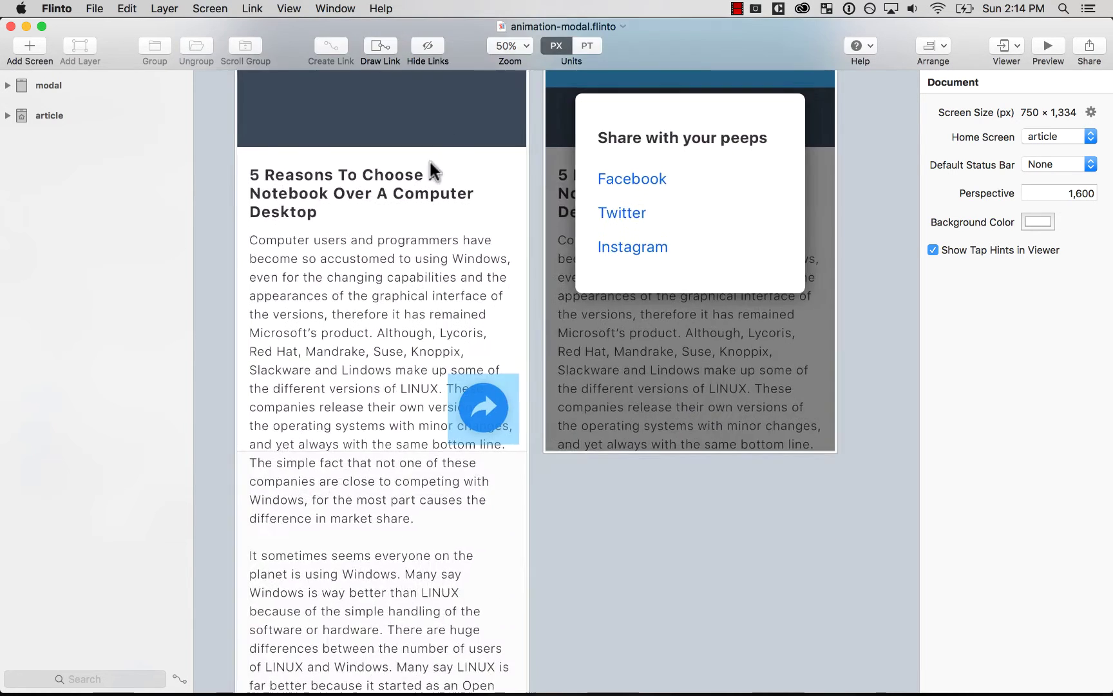
pyautogui.scroll(5, 430, 162)
pyautogui.scroll(-1, 525, 551)
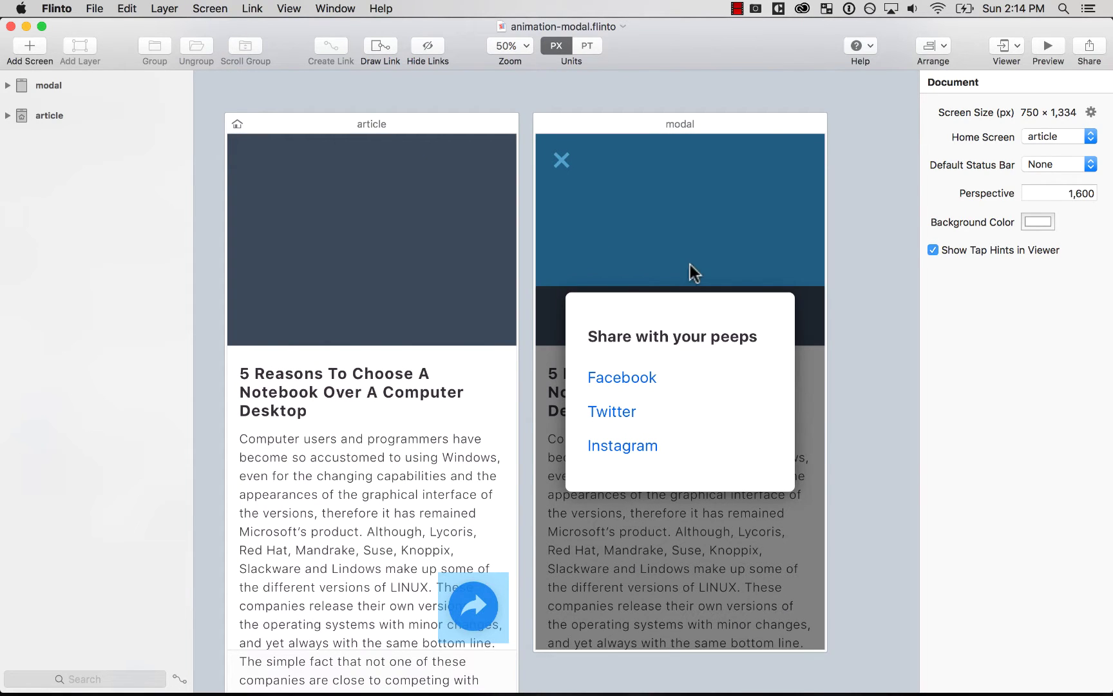
pyautogui.click(1045, 51)
pyautogui.click(681, 557)
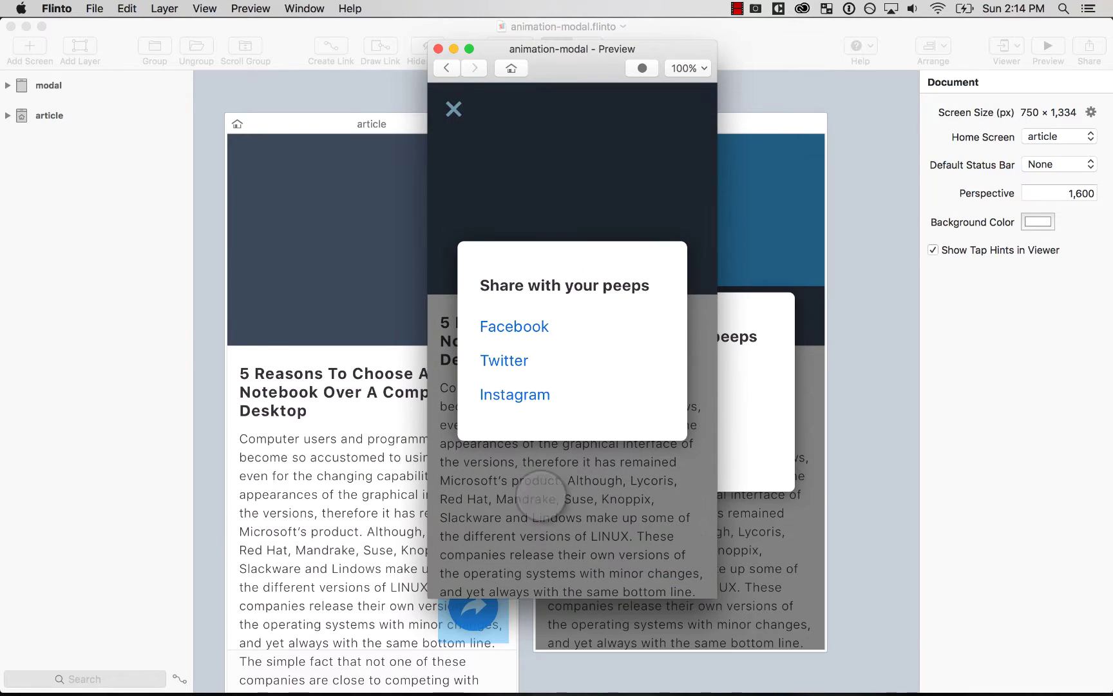
pyautogui.click(454, 110)
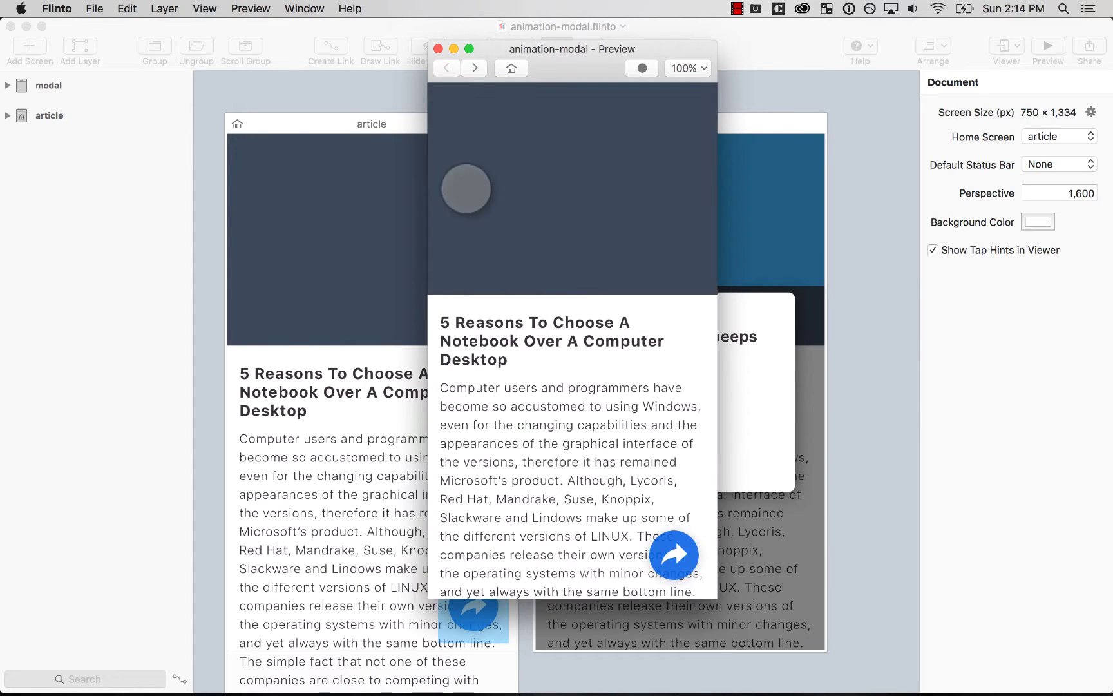
pyautogui.click(674, 554)
pyautogui.click(453, 108)
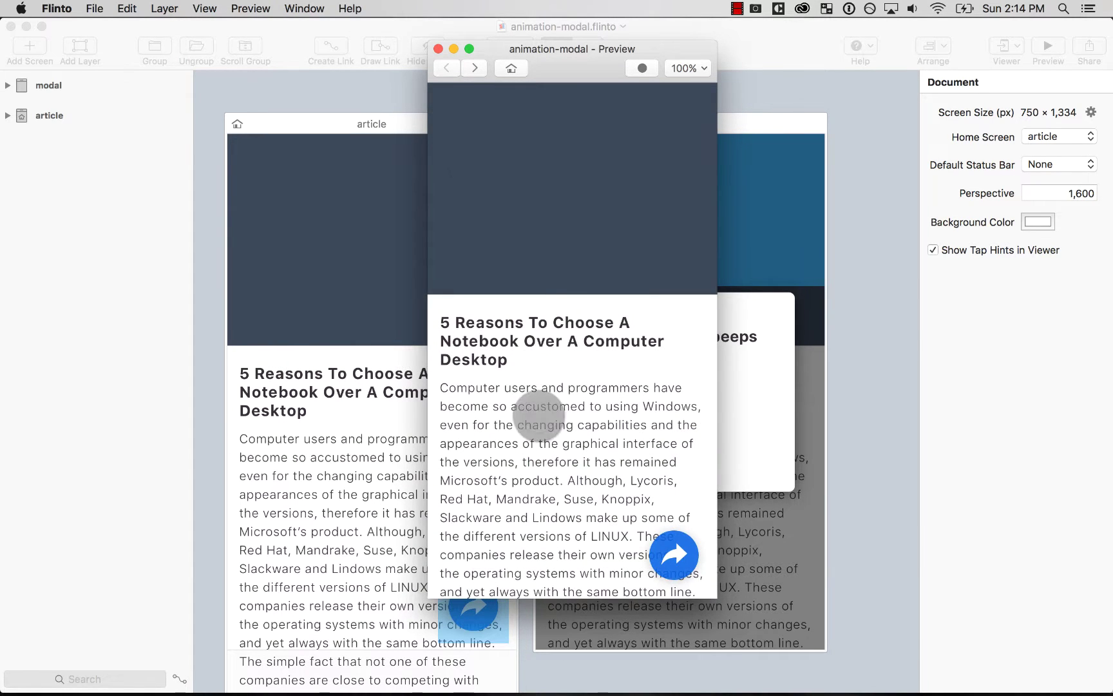
pyautogui.click(438, 49)
# Step: Close the Flinto document and zoom in on Sketch's article and modal artboards
pyautogui.press('super+w')
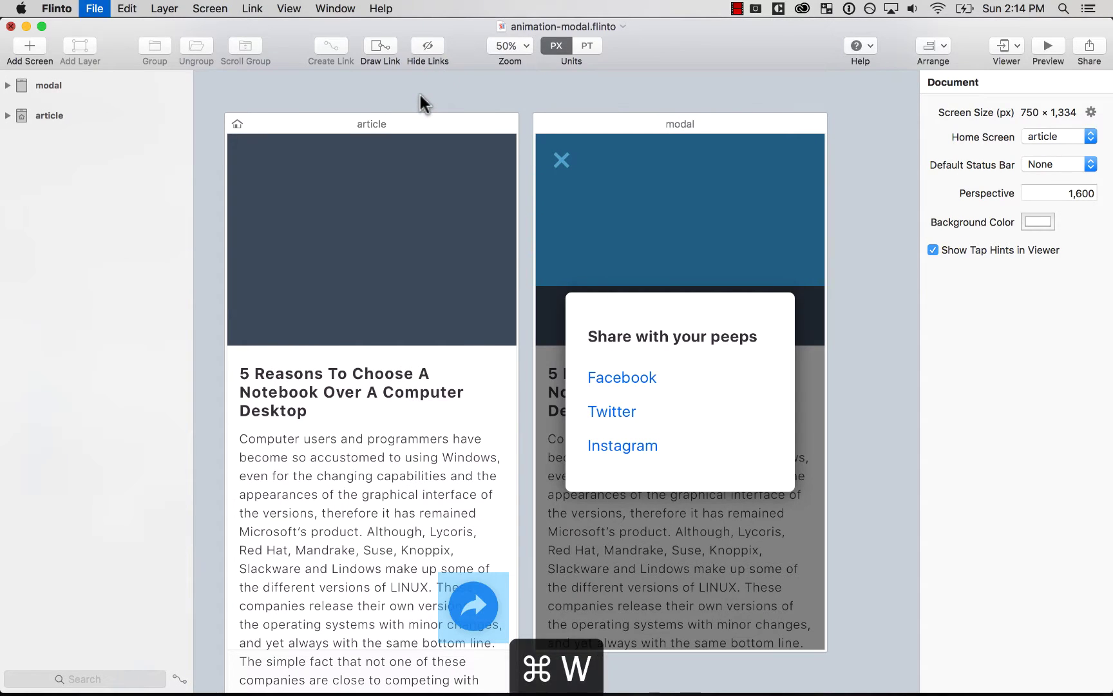
pyautogui.scroll(-2, 278, 163)
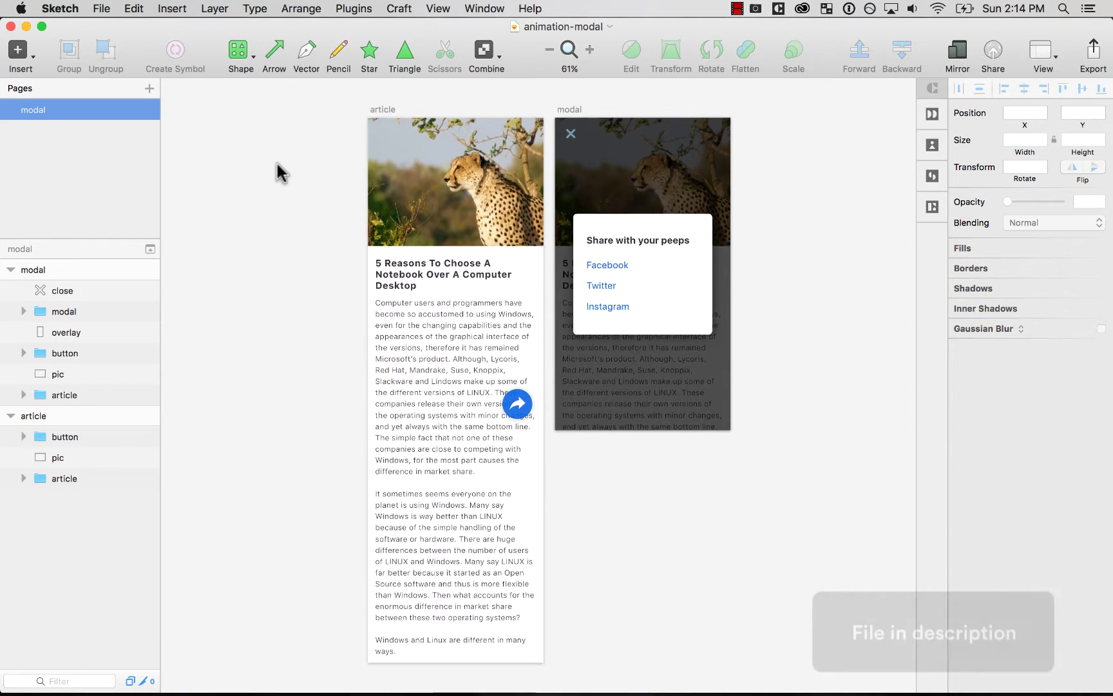
pyautogui.press('z')
pyautogui.moveTo(353, 96); pyautogui.dragTo(708, 481)
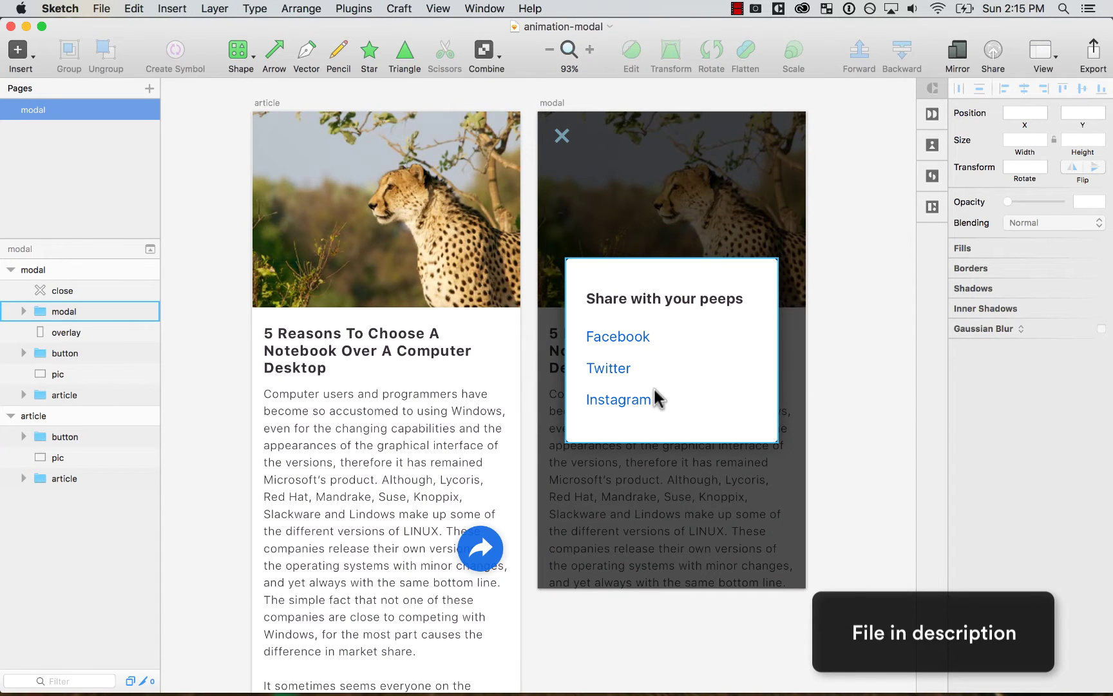
# Step: Inspect the share card group, the cheetah picture and the article text group
pyautogui.click(635, 338)
pyautogui.click(857, 319)
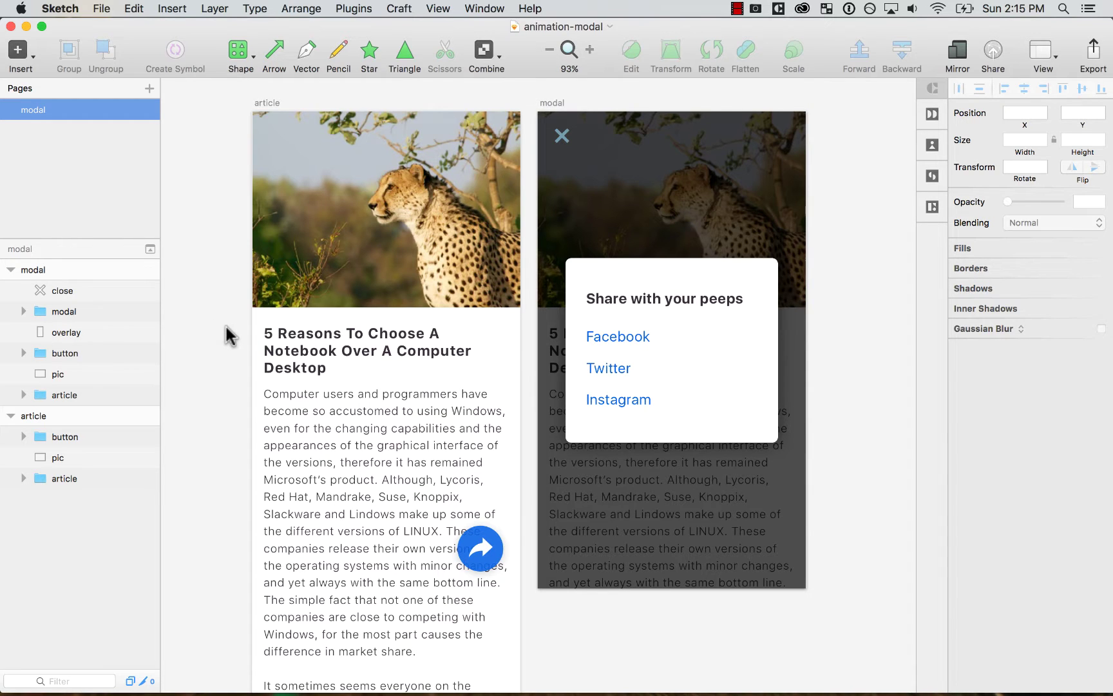
pyautogui.click(340, 231)
pyautogui.hscroll(-2, 390, 353)
pyautogui.scroll(2, 389, 353)
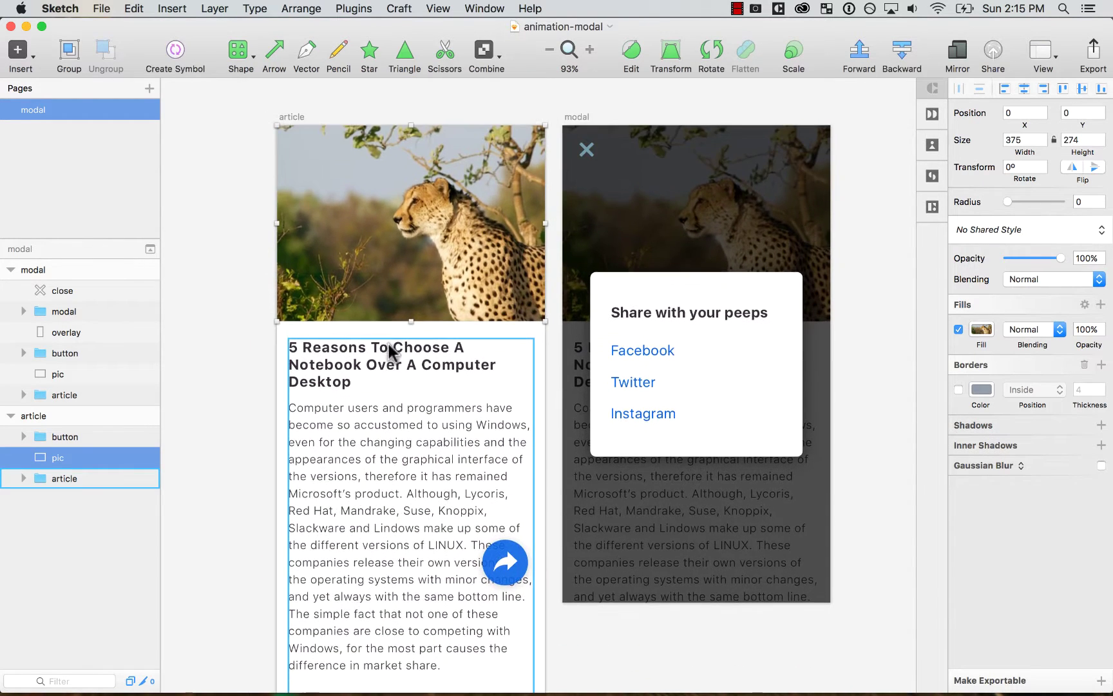
pyautogui.scroll(-3, 389, 388)
pyautogui.click(345, 322)
pyautogui.scroll(-10, 309, 444)
pyautogui.scroll(4, 335, 445)
pyautogui.scroll(12, 346, 444)
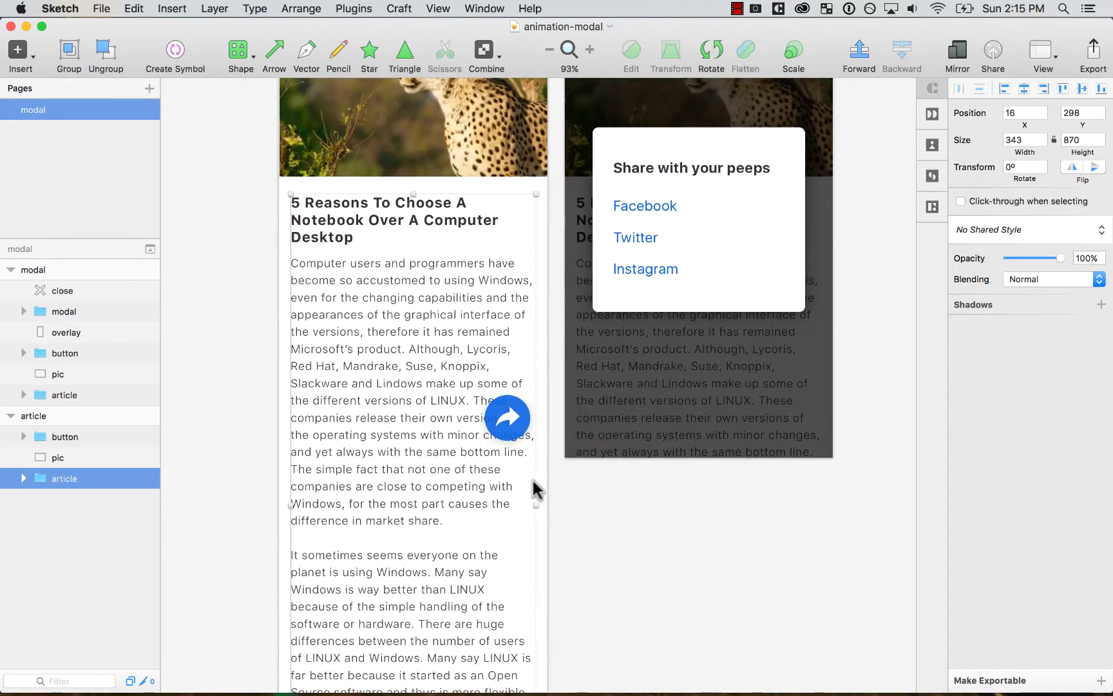
pyautogui.scroll(-2, 506, 421)
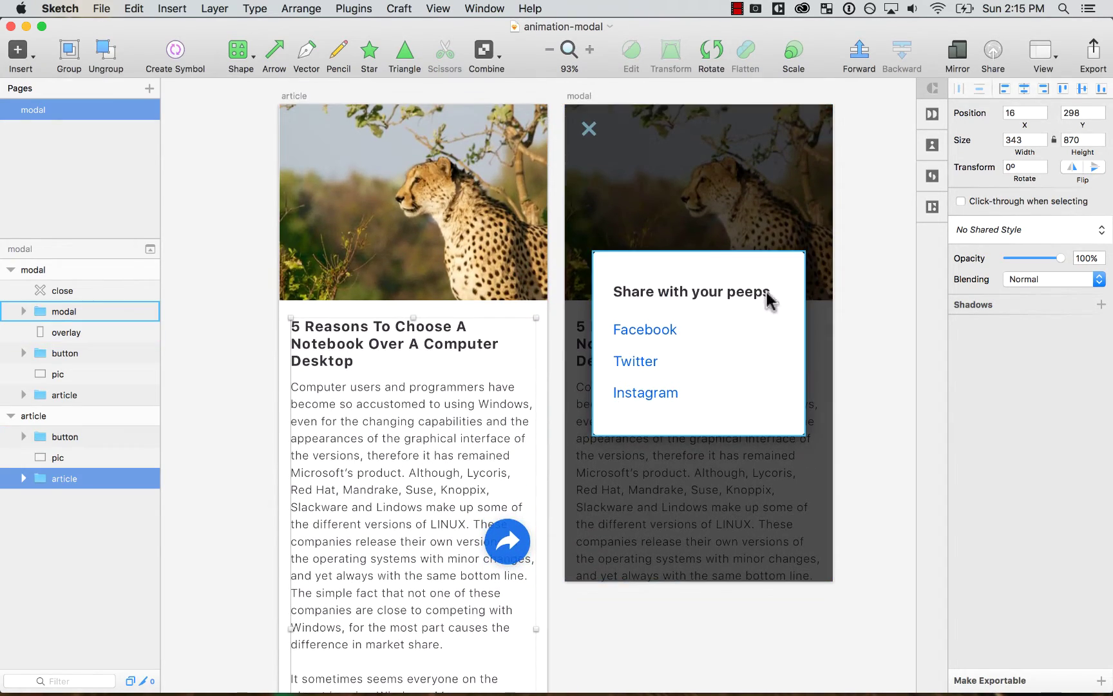
pyautogui.hscroll(3, 644, 322)
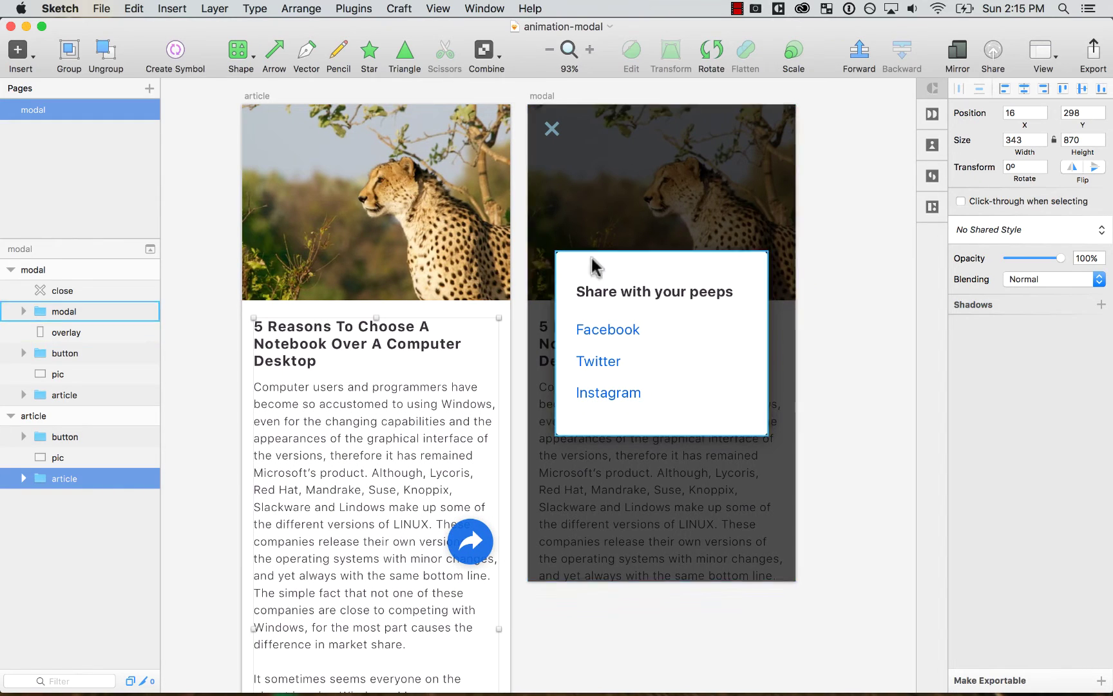
pyautogui.click(823, 253)
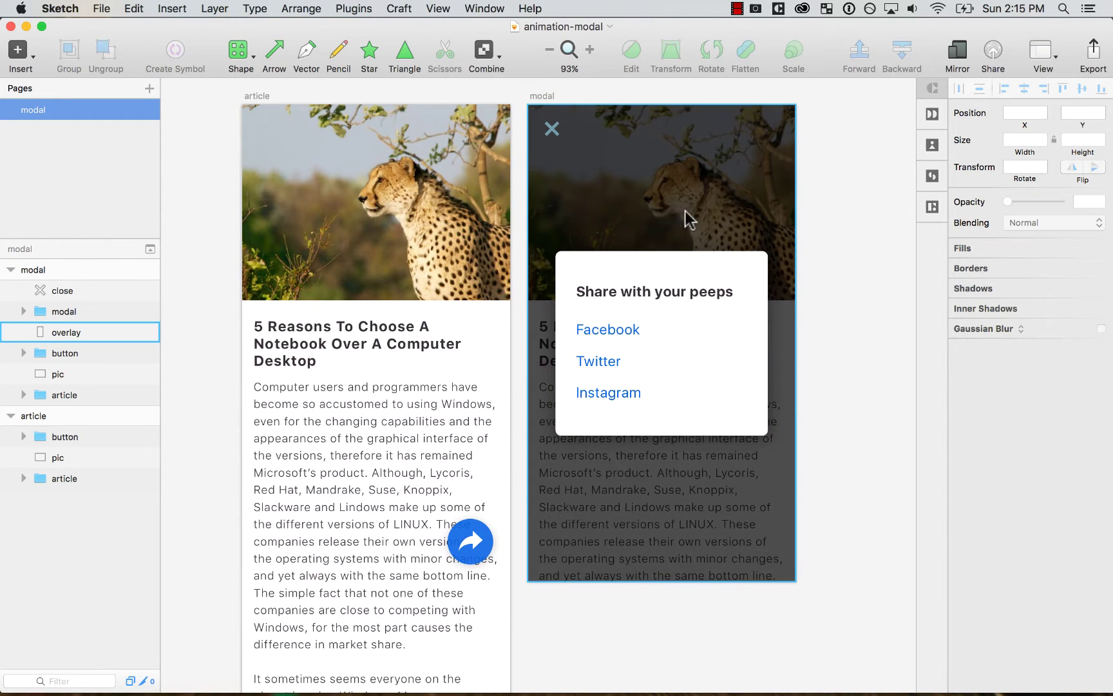
# Step: Make the close X icon's fill white, trying and dismissing a photo fill
pyautogui.click(552, 132)
pyautogui.click(981, 301)
pyautogui.moveTo(985, 380); pyautogui.dragTo(948, 334)
pyautogui.click(931, 147)
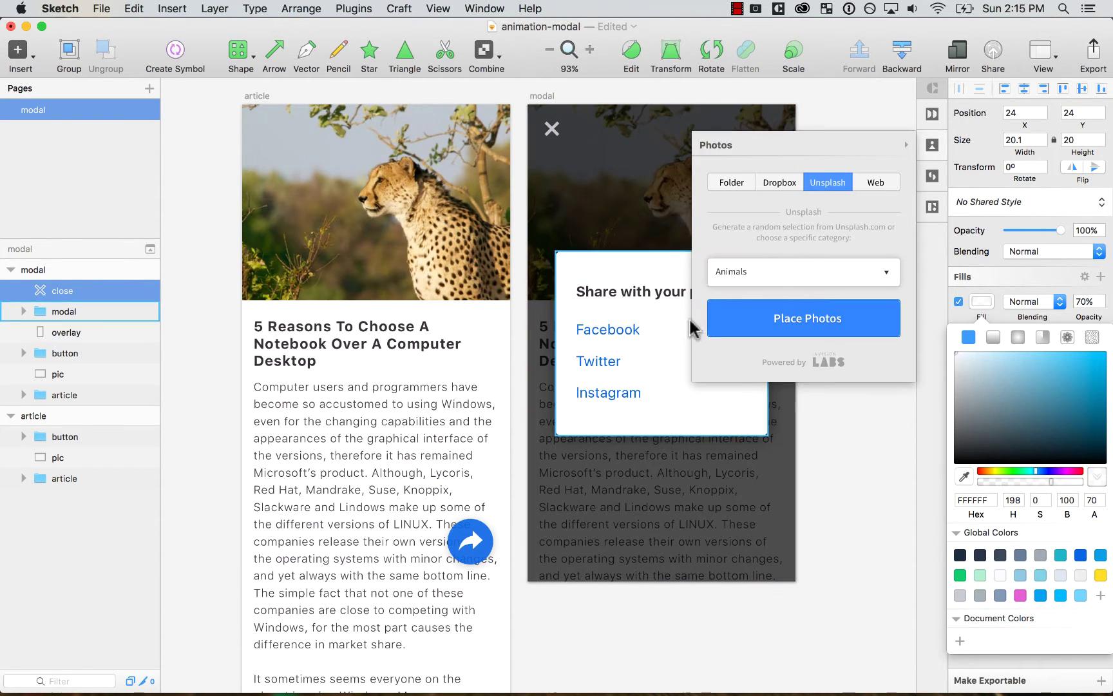
pyautogui.click(740, 318)
pyautogui.click(931, 147)
pyautogui.click(891, 243)
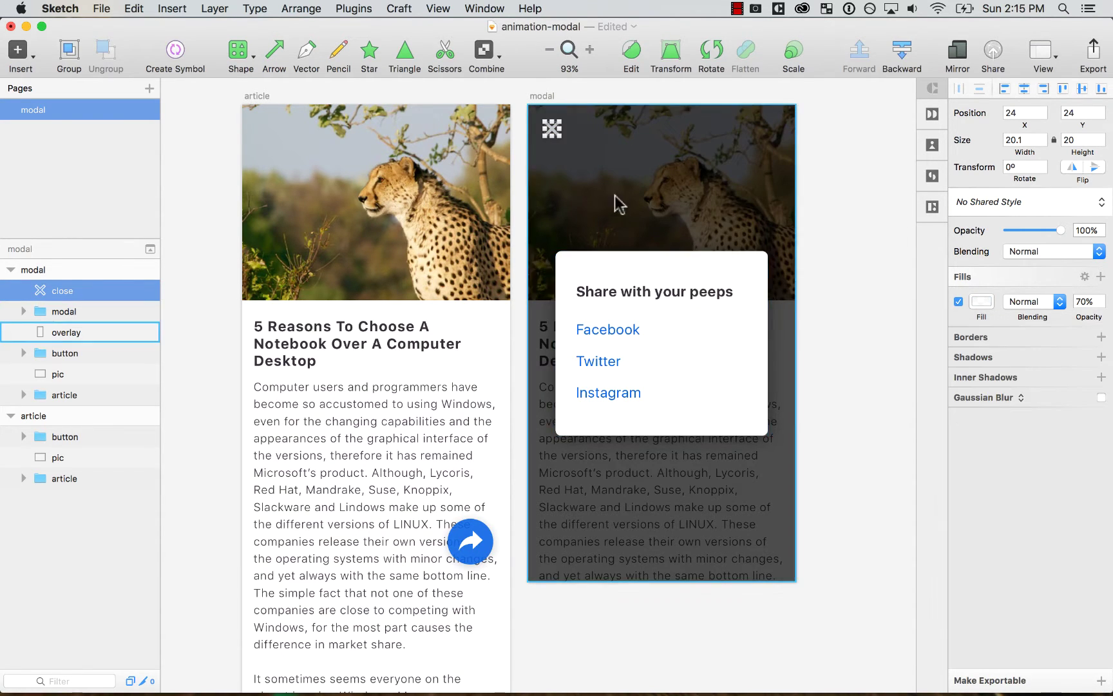
# Step: Review the close, modal, overlay, button and article layers and the article artboard
pyautogui.click(615, 195)
pyautogui.click(79, 289)
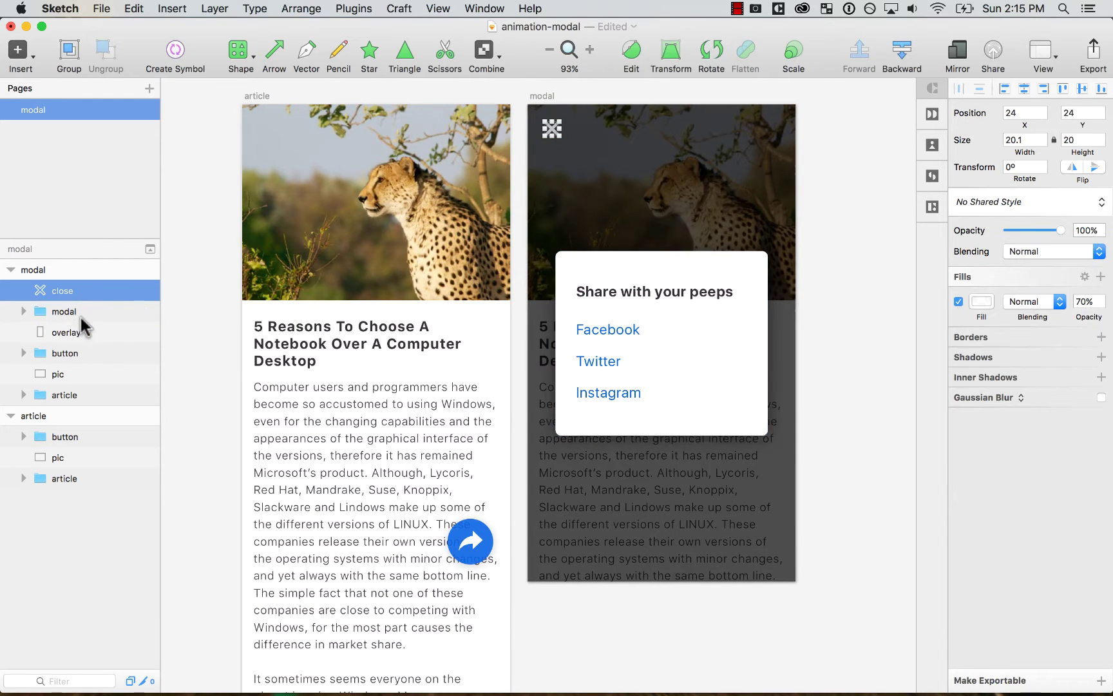
pyautogui.click(83, 312)
pyautogui.click(77, 333)
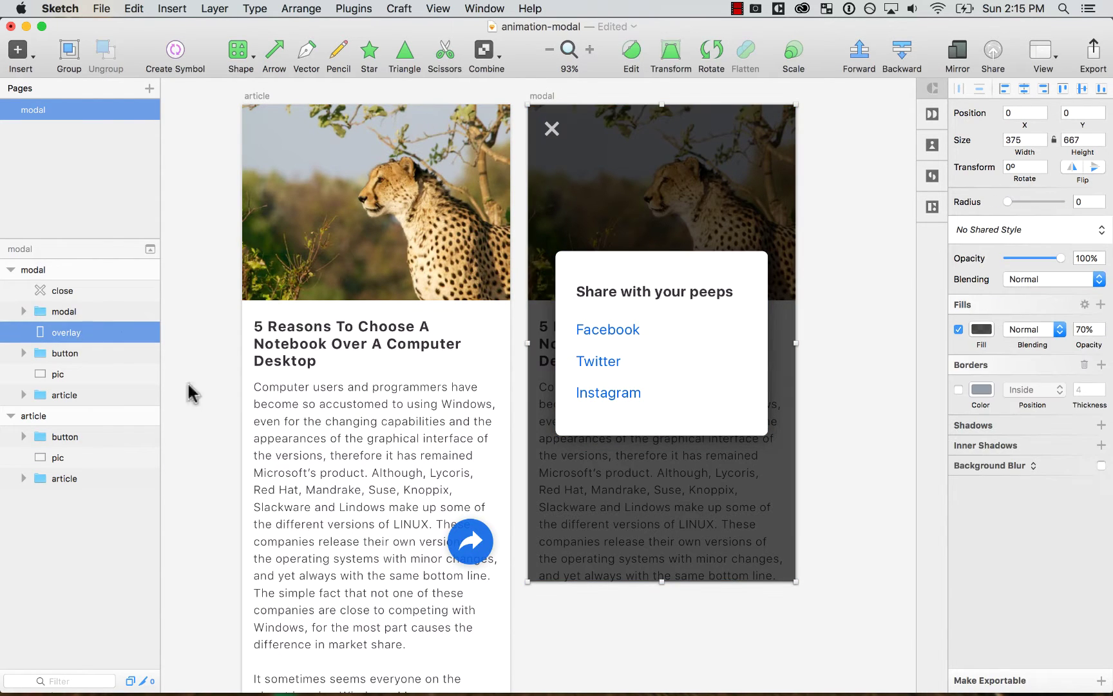
pyautogui.click(64, 355)
pyautogui.click(80, 388)
pyautogui.click(85, 353)
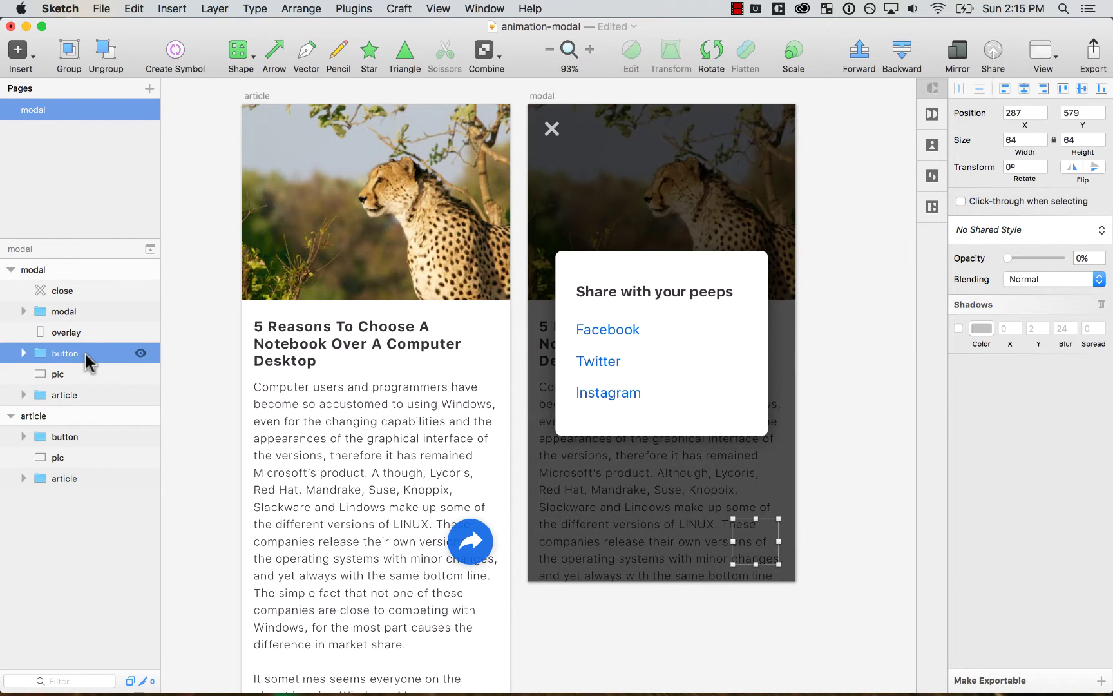
pyautogui.click(265, 98)
pyautogui.click(215, 136)
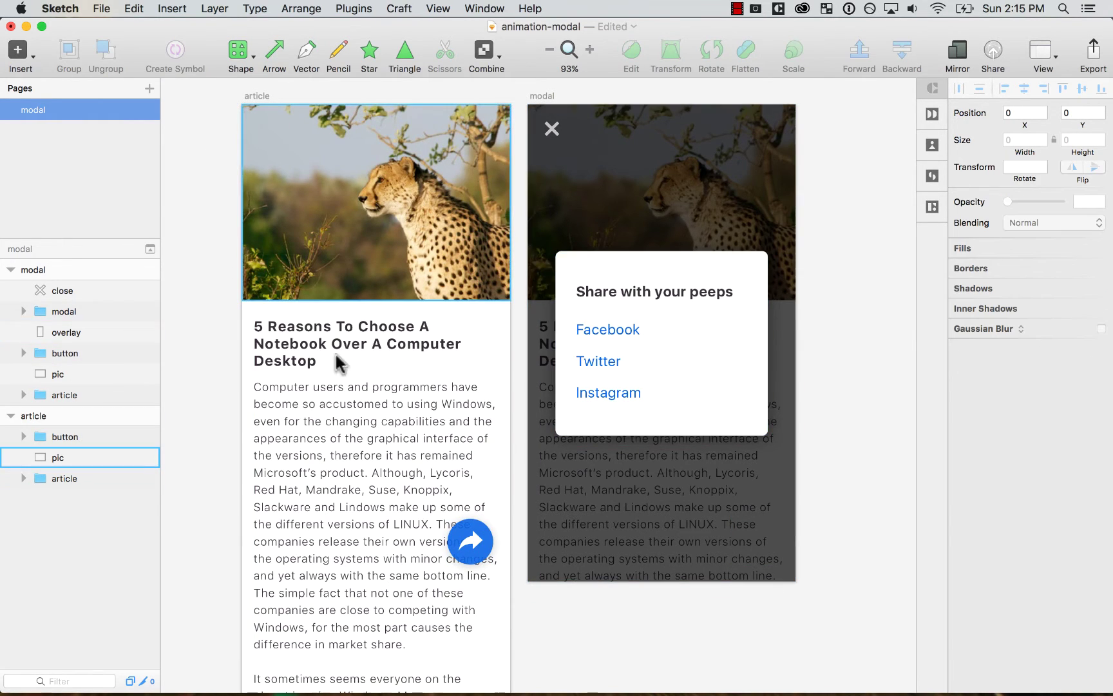
pyautogui.click(356, 8)
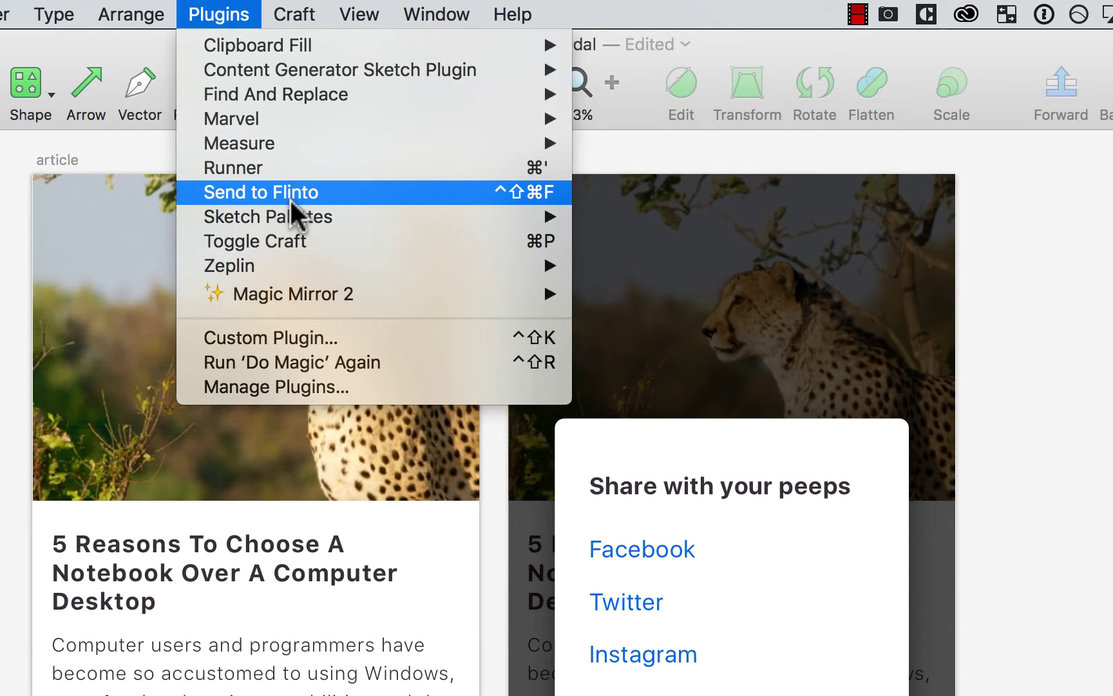
# Step: Send the Sketch artboards to Flinto at 200% scale for iPhone 6 size
pyautogui.click(291, 194)
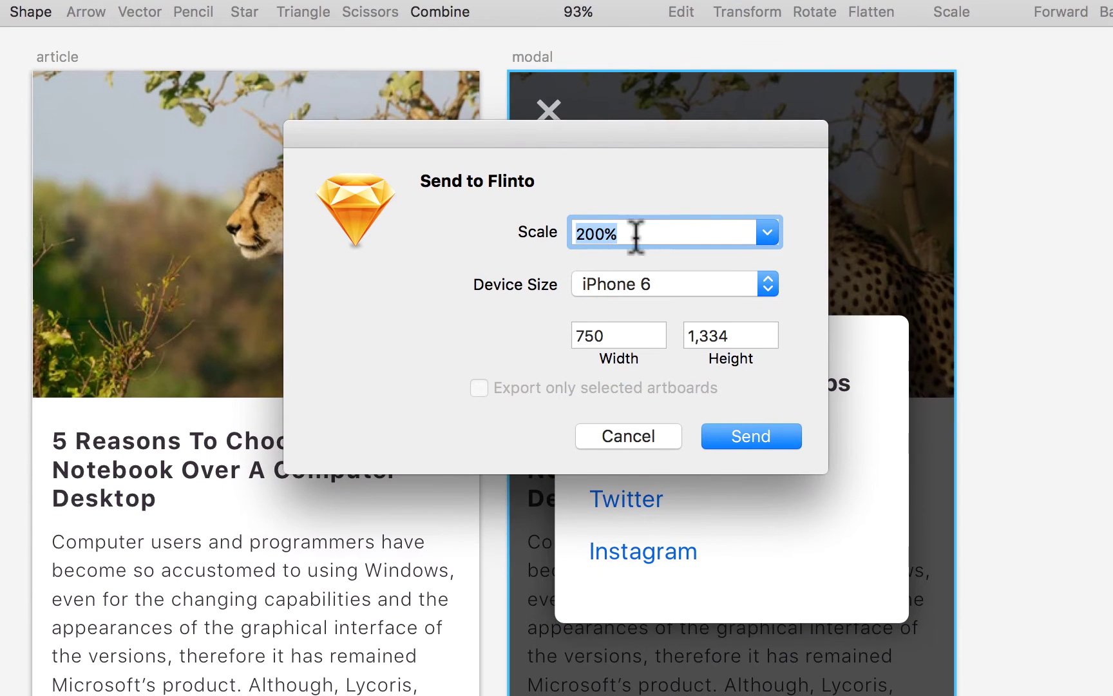
pyautogui.click(751, 440)
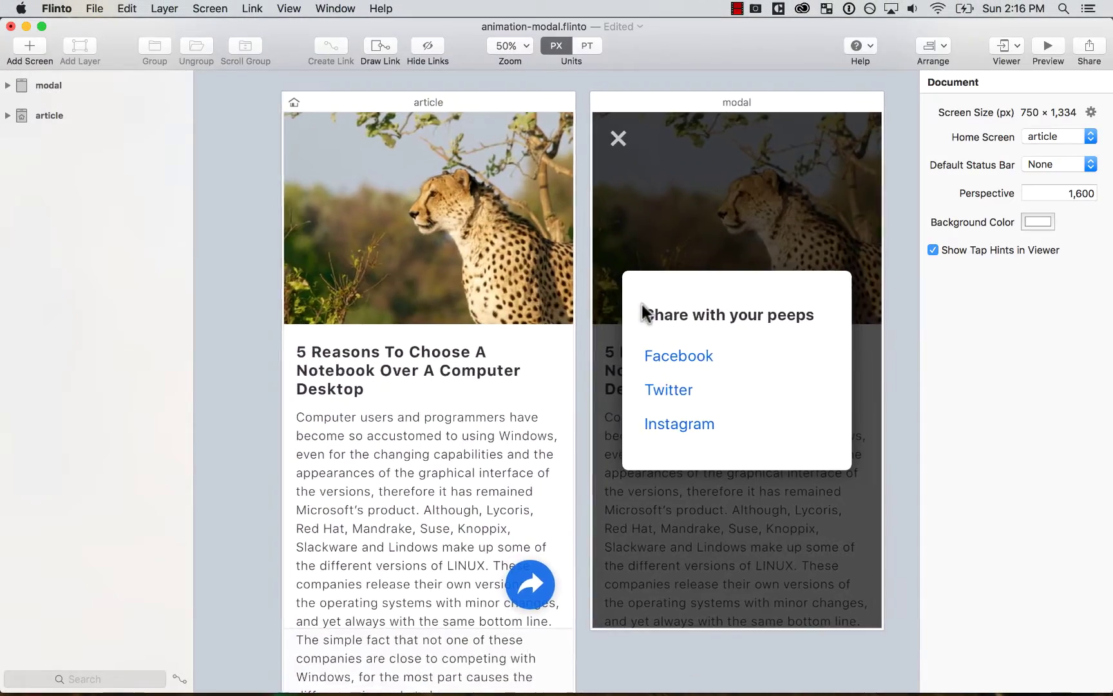
# Step: Review the imported screens' button, pic, article and modal card layers at 50% zoom
pyautogui.press('super+minus')
pyautogui.press('super+minus')
pyautogui.press('super+equal')
pyautogui.press('super+equal')
pyautogui.click(674, 379)
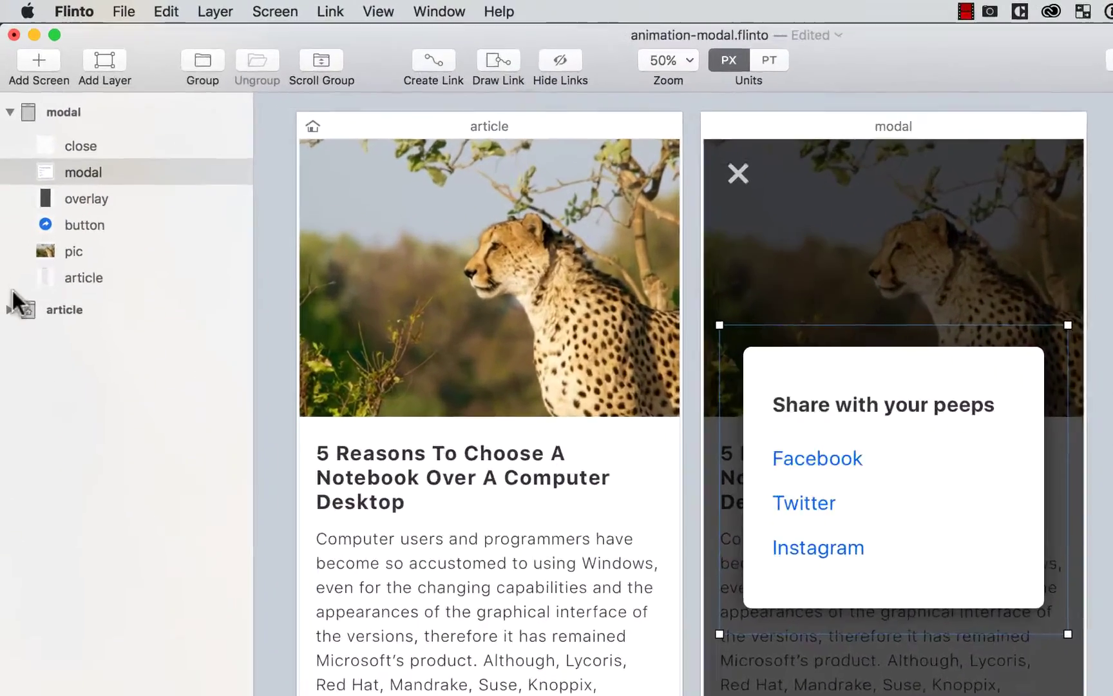
pyautogui.click(8, 309)
pyautogui.click(87, 369)
pyautogui.click(97, 341)
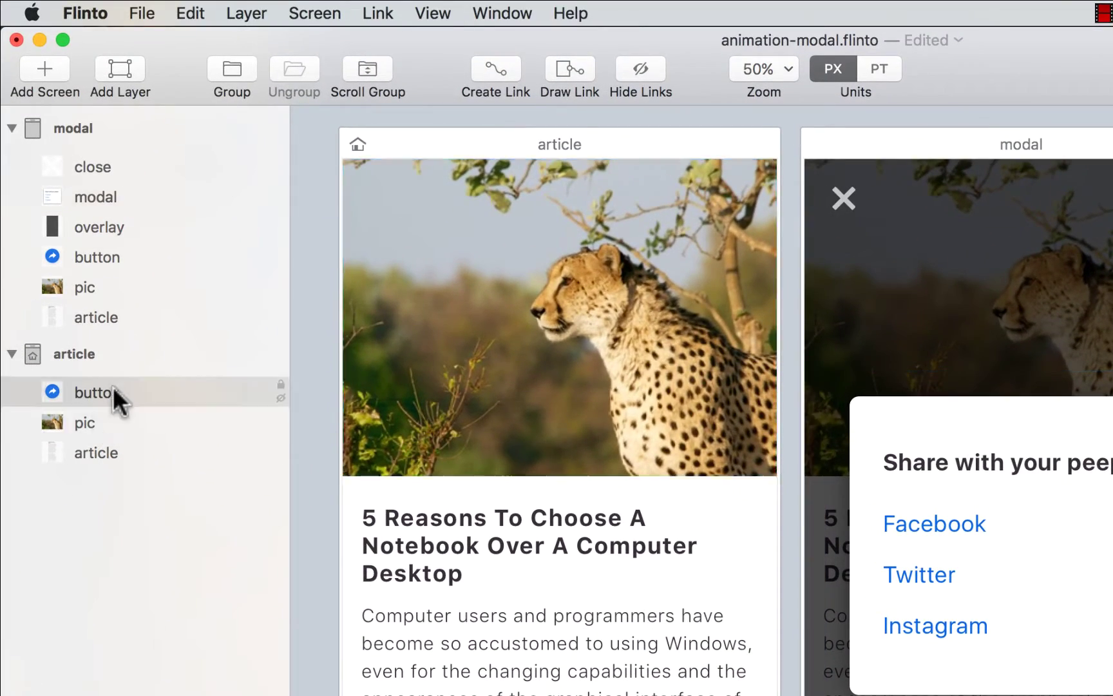
pyautogui.click(114, 450)
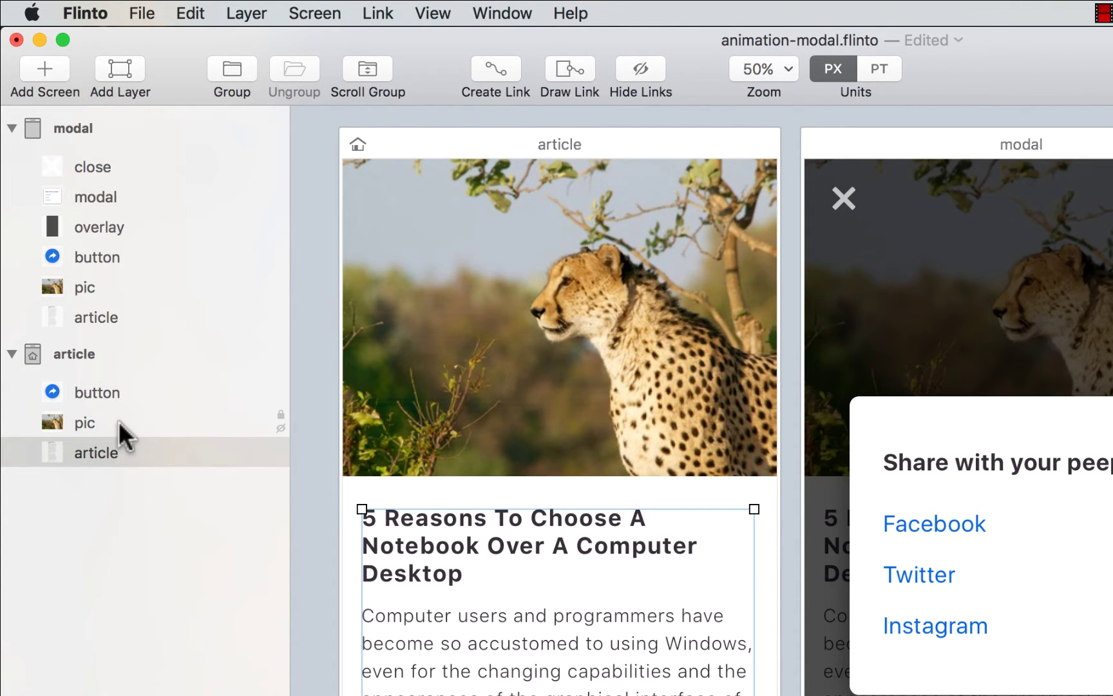
pyautogui.click(118, 422)
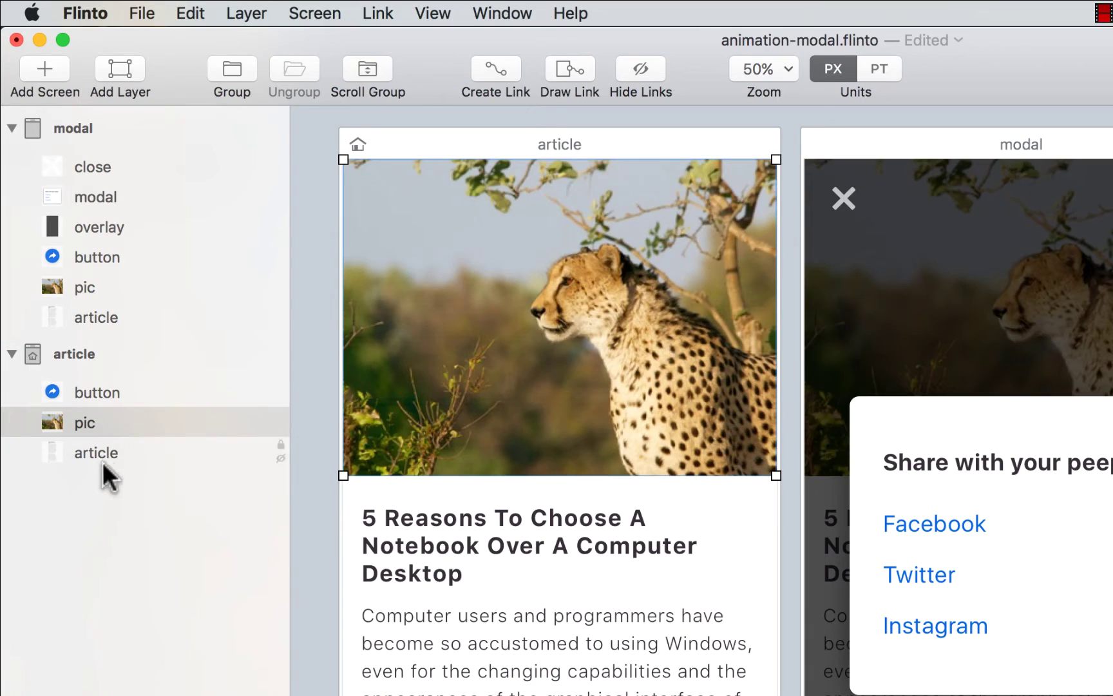
pyautogui.click(115, 392)
pyautogui.click(129, 169)
pyautogui.click(123, 227)
pyautogui.click(124, 193)
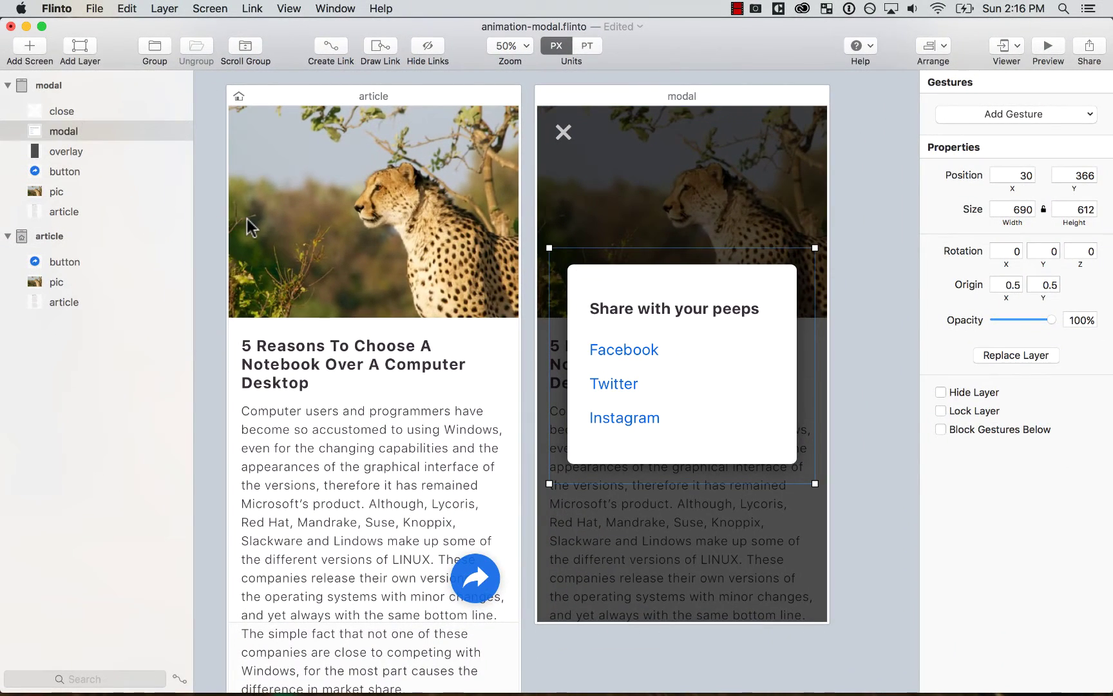
# Step: Give the article's share button a Tap gesture that targets the modal screen
pyautogui.click(214, 180)
pyautogui.click(485, 583)
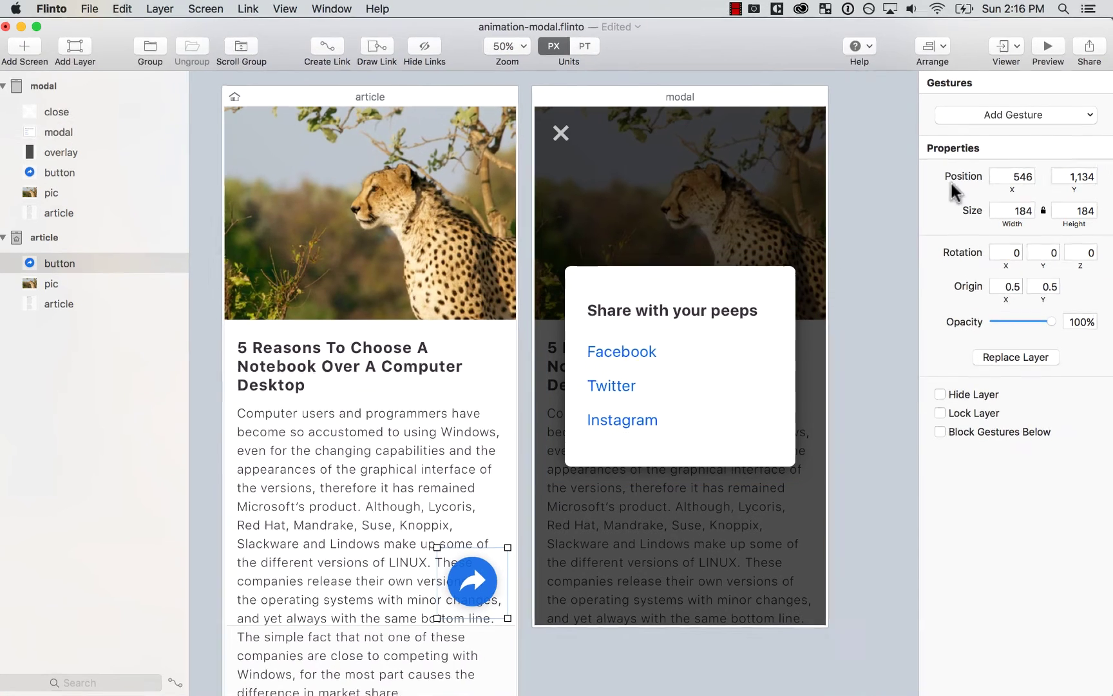
pyautogui.click(1047, 114)
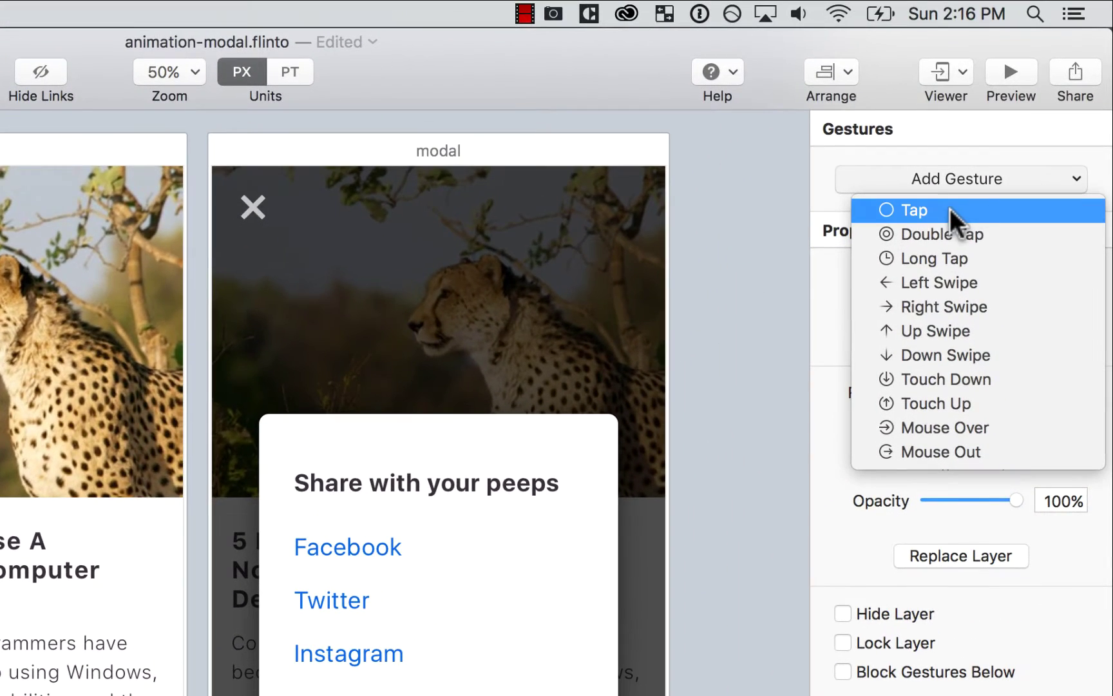
pyautogui.click(949, 209)
pyautogui.click(957, 278)
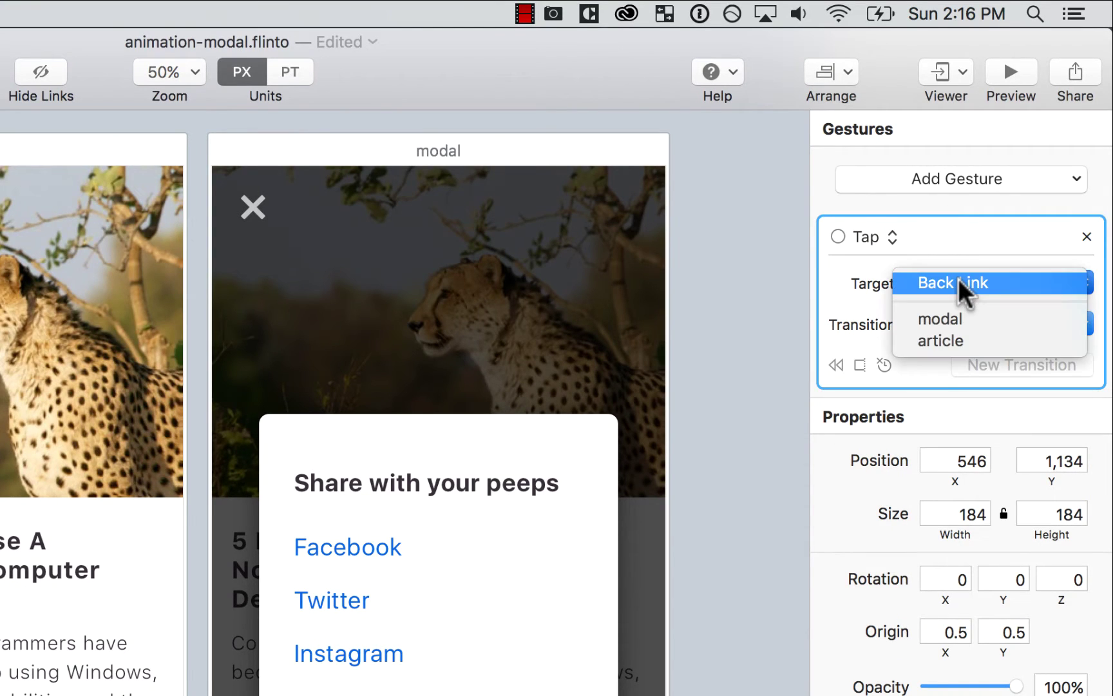
pyautogui.click(959, 322)
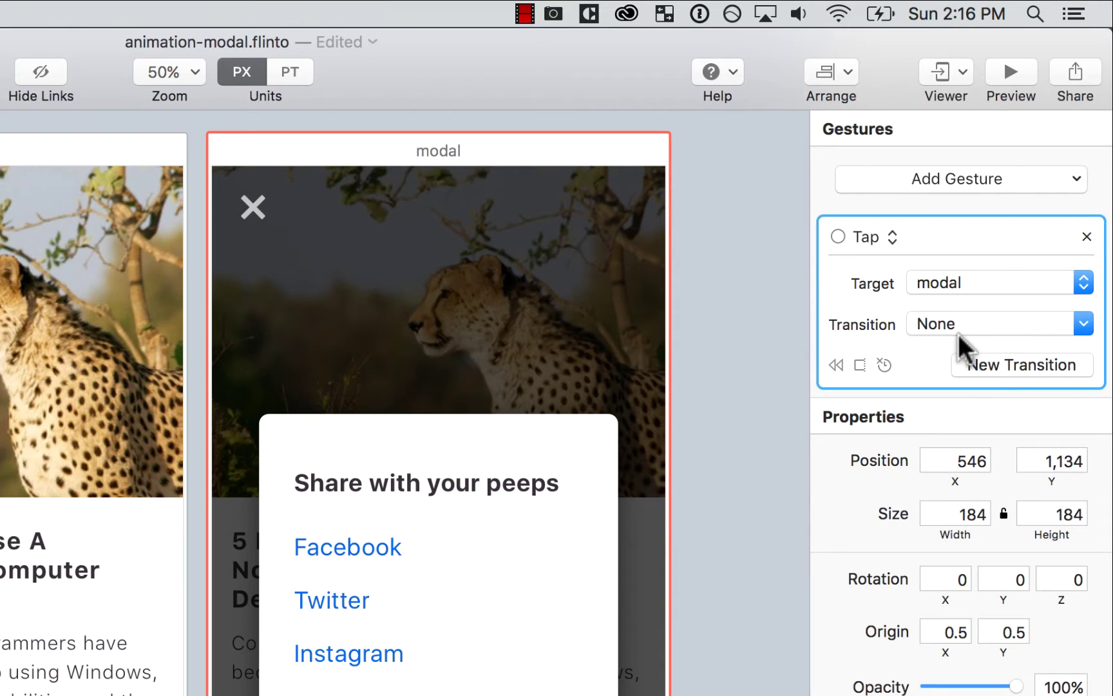
pyautogui.click(957, 327)
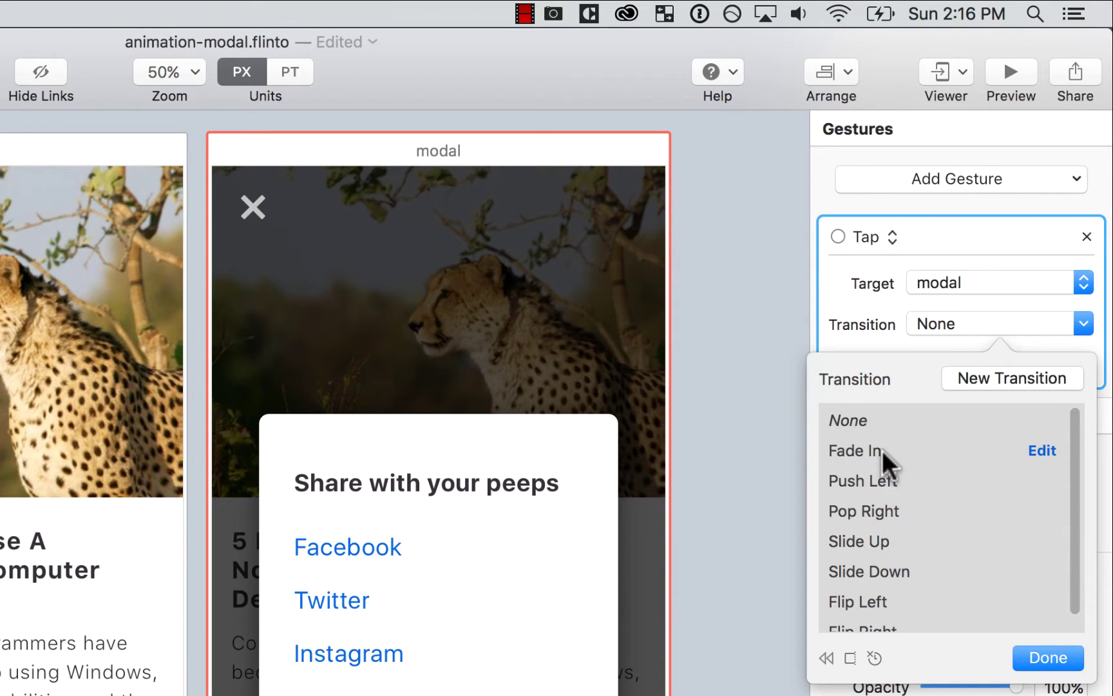
pyautogui.scroll(-1, 893, 525)
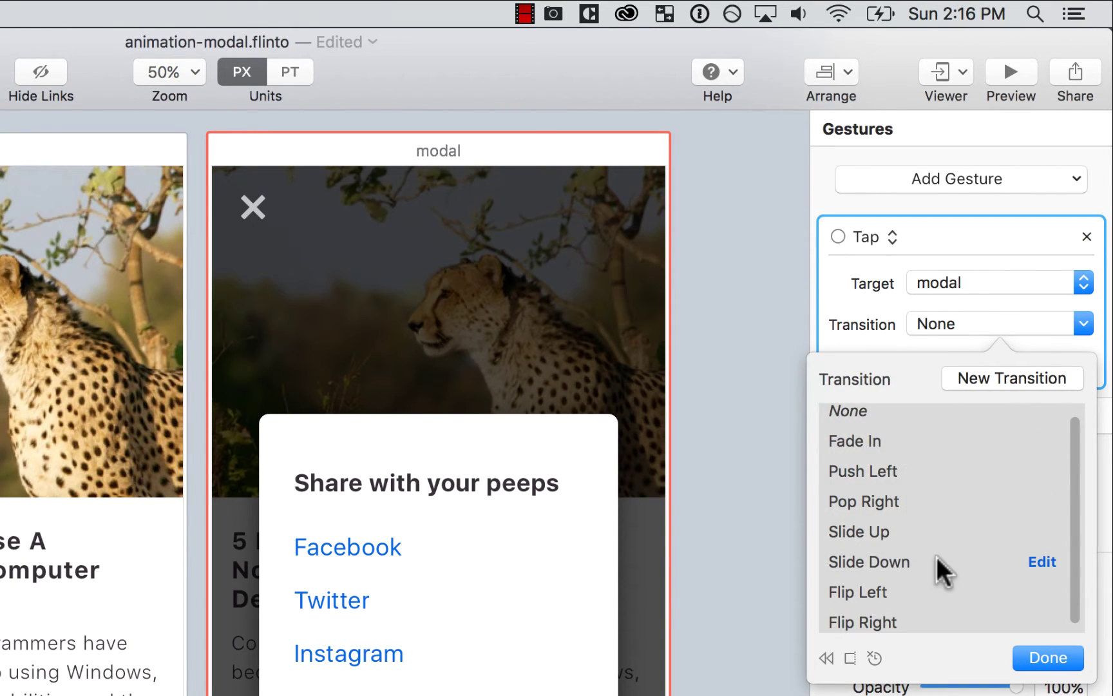
# Step: Create a new article → modal transition and move the modal screen to 0, 0
pyautogui.click(1014, 380)
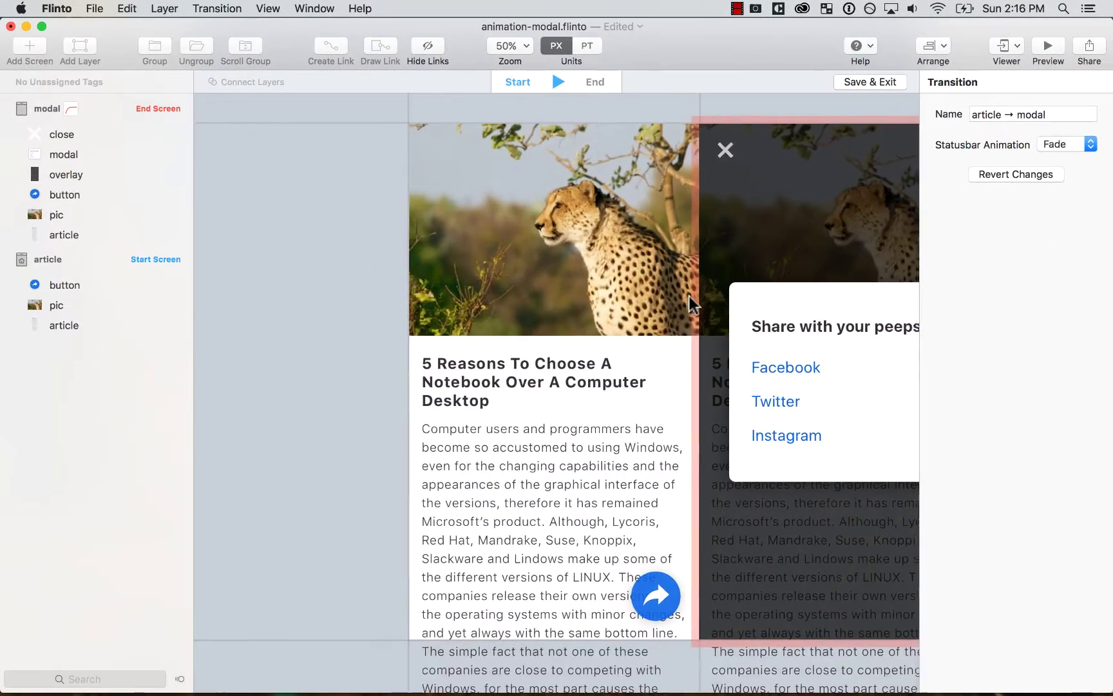
pyautogui.hscroll(5, 670, 309)
pyautogui.press('super+minus')
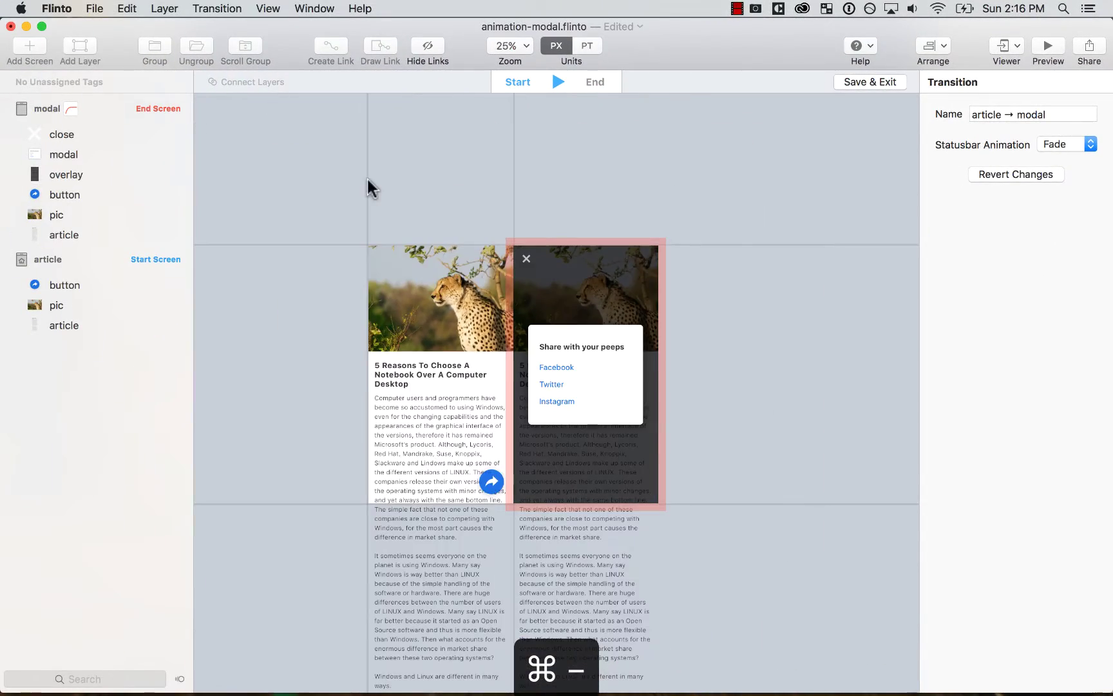
pyautogui.hscroll(-3, 332, 225)
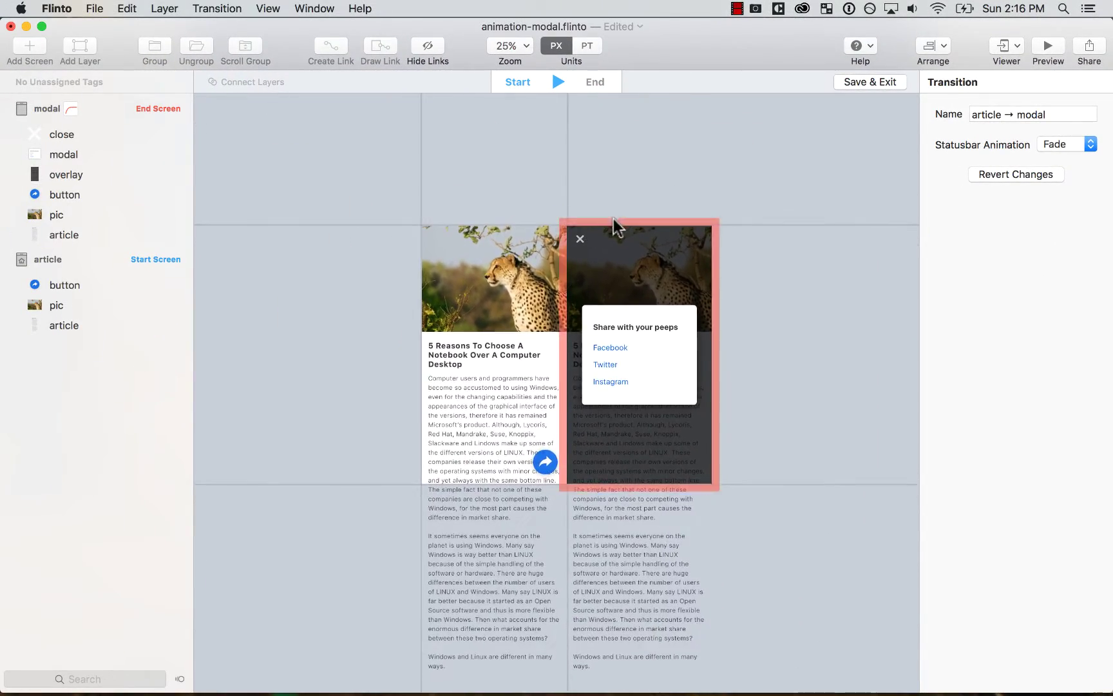
pyautogui.click(612, 222)
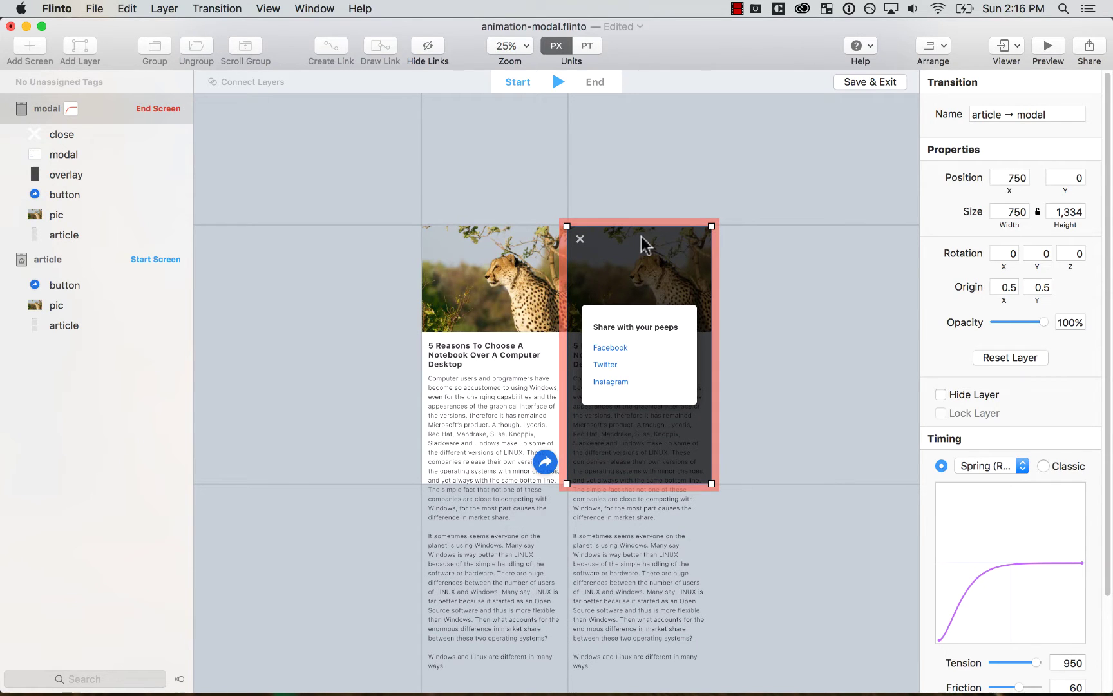
pyautogui.moveTo(622, 219); pyautogui.dragTo(478, 219)
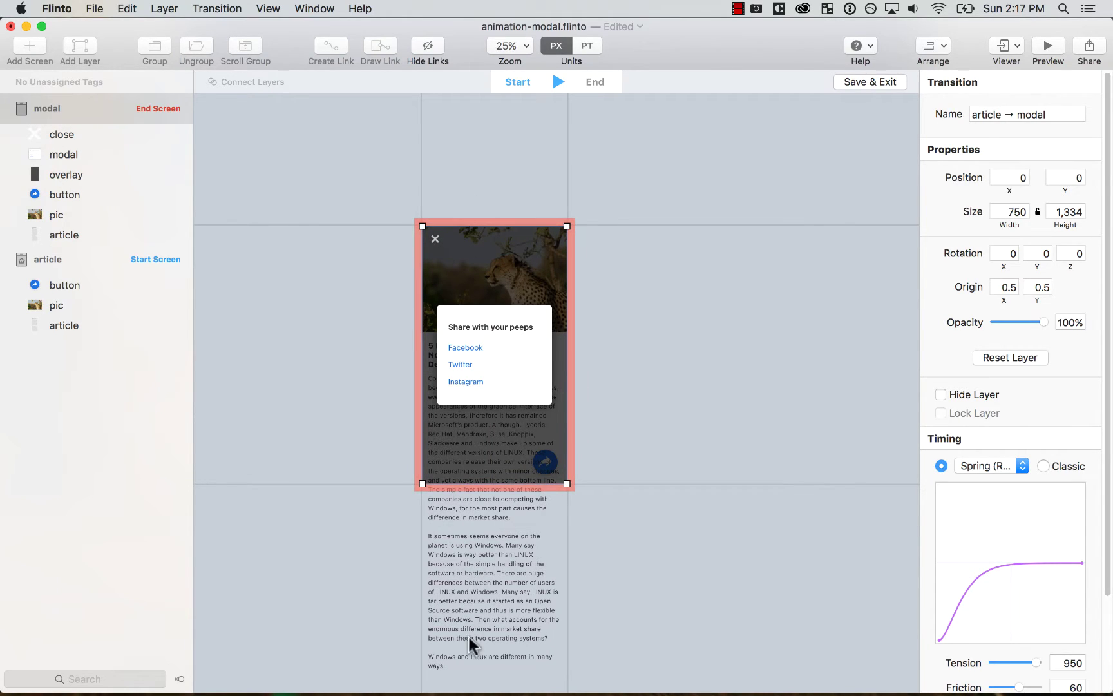
pyautogui.press('super+equal')
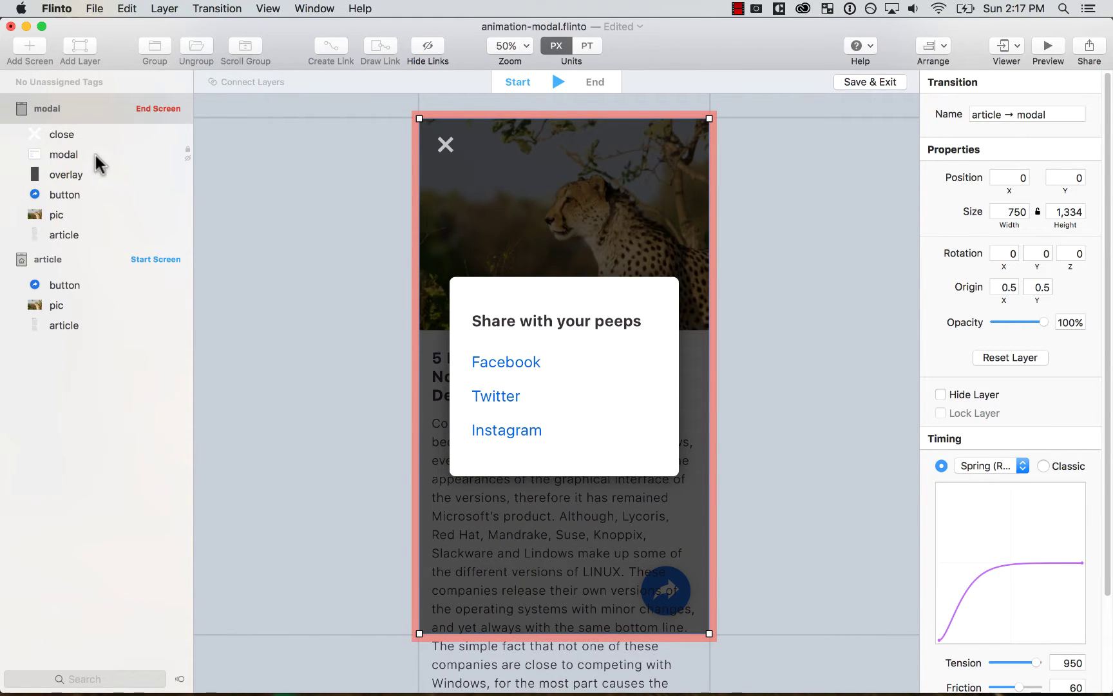
# Step: Set the dimming overlay's start opacity to 0%
pyautogui.click(82, 134)
pyautogui.click(81, 170)
pyautogui.click(84, 153)
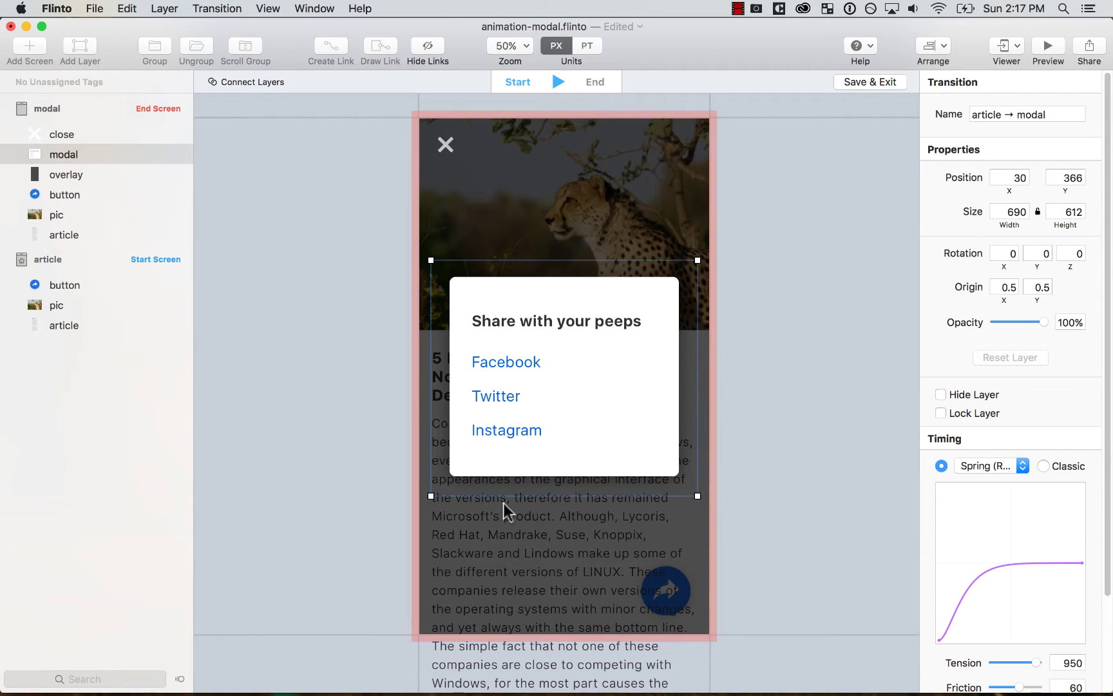
pyautogui.click(312, 287)
pyautogui.click(499, 199)
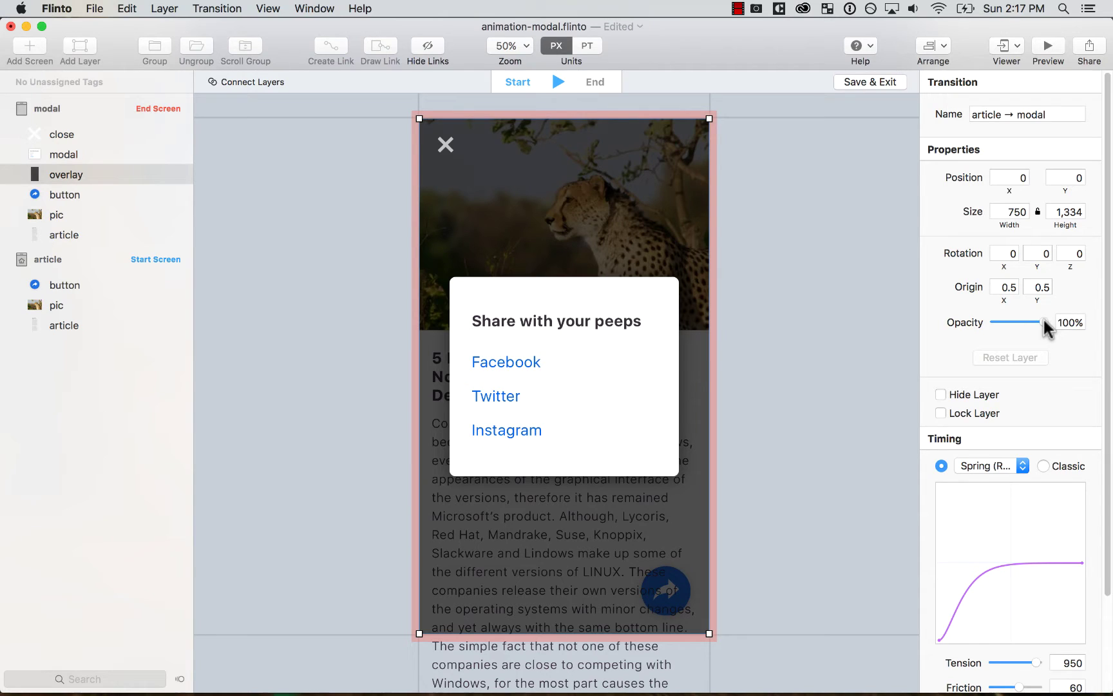
pyautogui.moveTo(1043, 327); pyautogui.dragTo(964, 338)
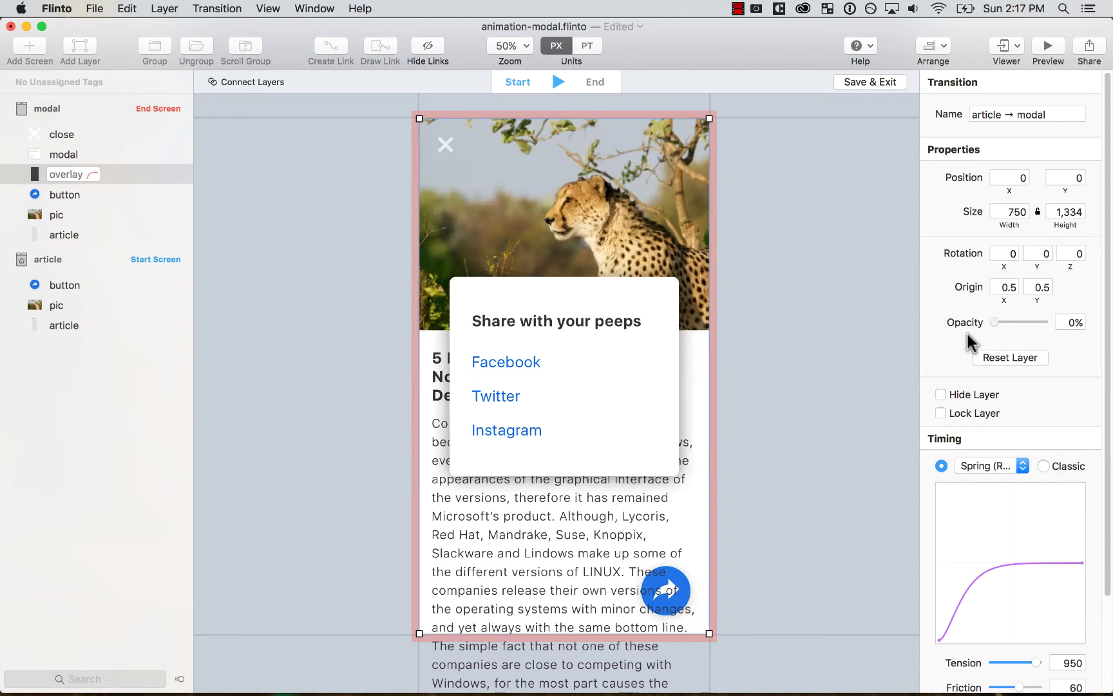
# Step: Make the close icon 0% opacity and shift it to the left
pyautogui.click(449, 150)
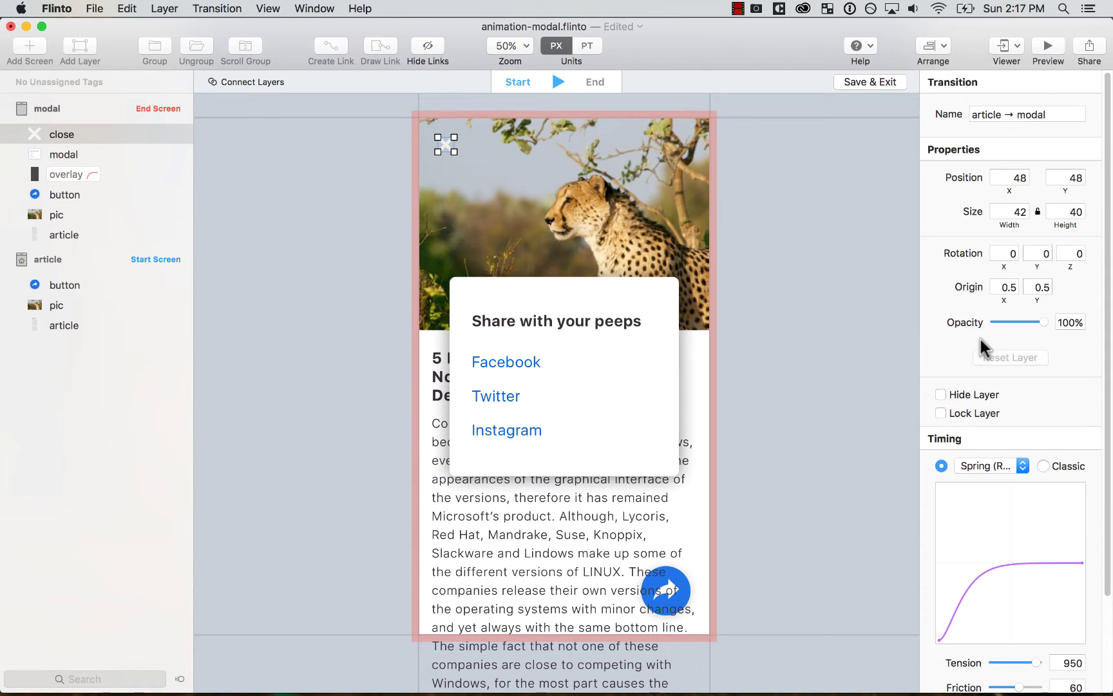
pyautogui.click(1029, 322)
pyautogui.moveTo(1029, 319); pyautogui.dragTo(916, 323)
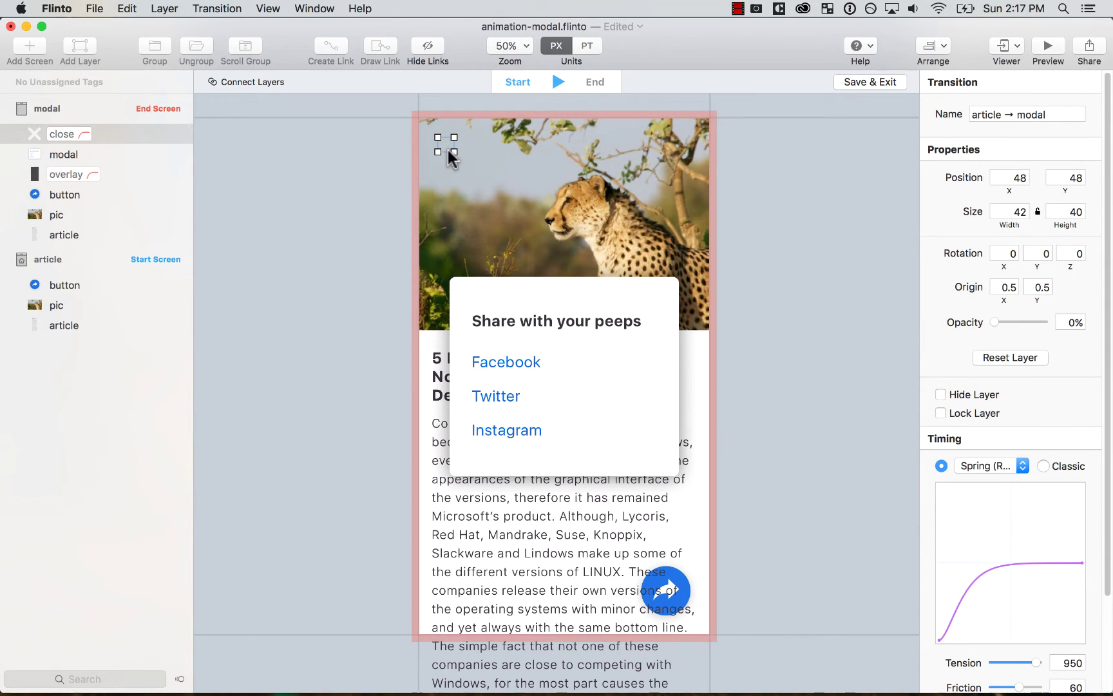
pyautogui.moveTo(447, 145); pyautogui.dragTo(397, 154)
# Step: Fade the share card to 0% and move it below the article to 30, 1,373, then preview
pyautogui.click(587, 324)
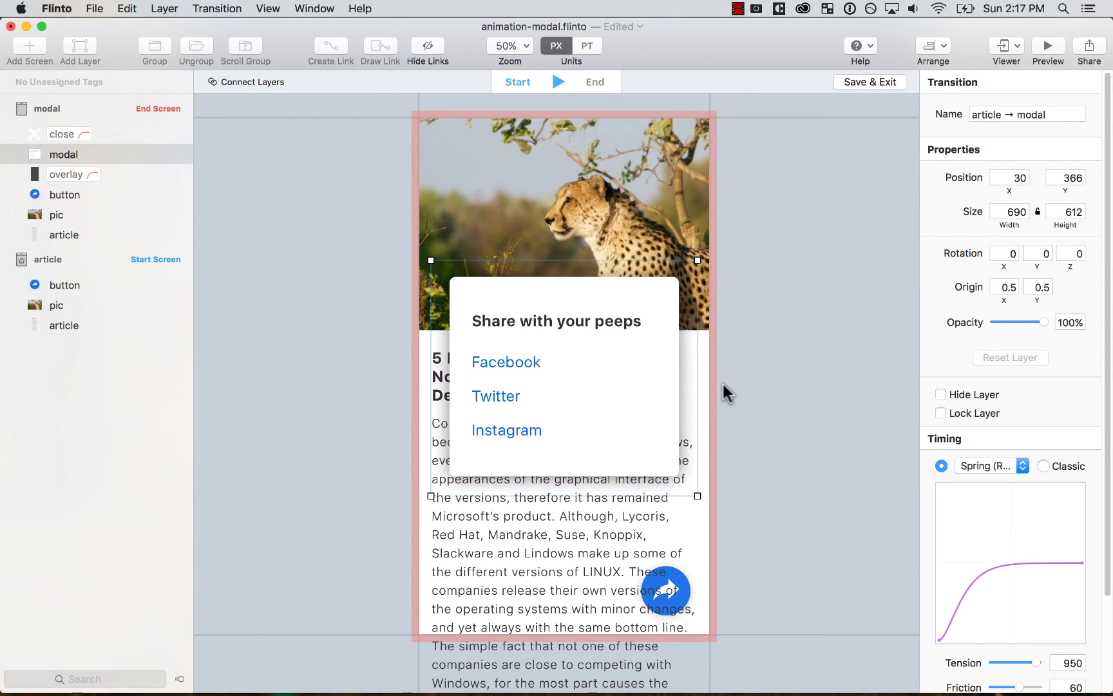
pyautogui.press('super+minus')
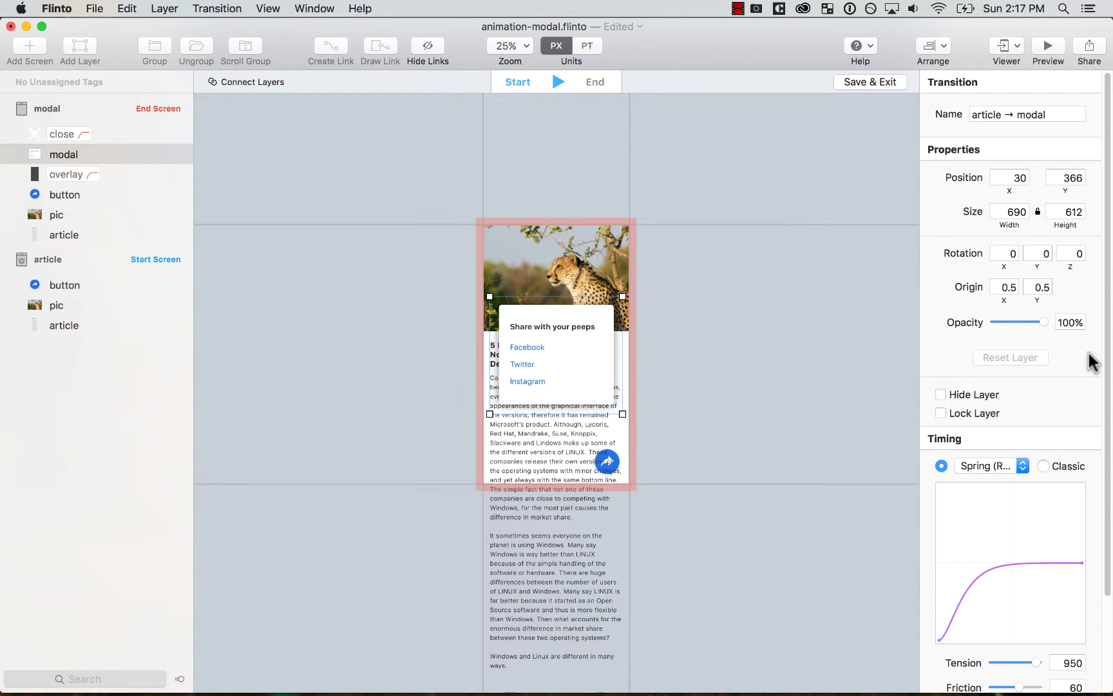
pyautogui.moveTo(1042, 322); pyautogui.dragTo(966, 340)
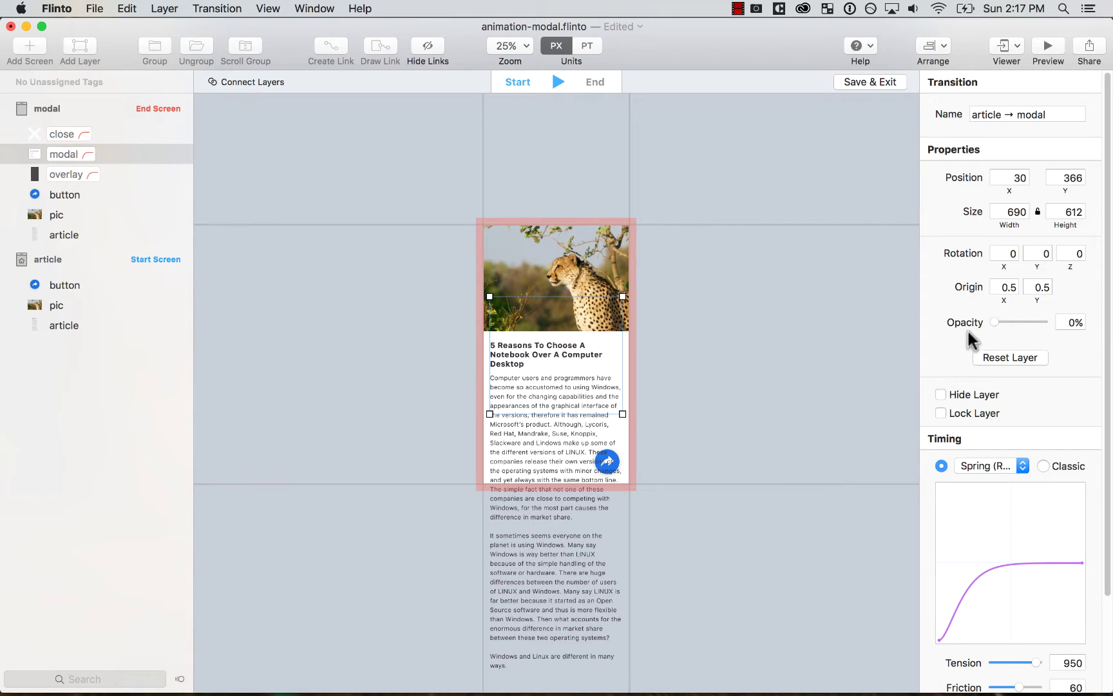
pyautogui.moveTo(581, 314); pyautogui.dragTo(579, 507)
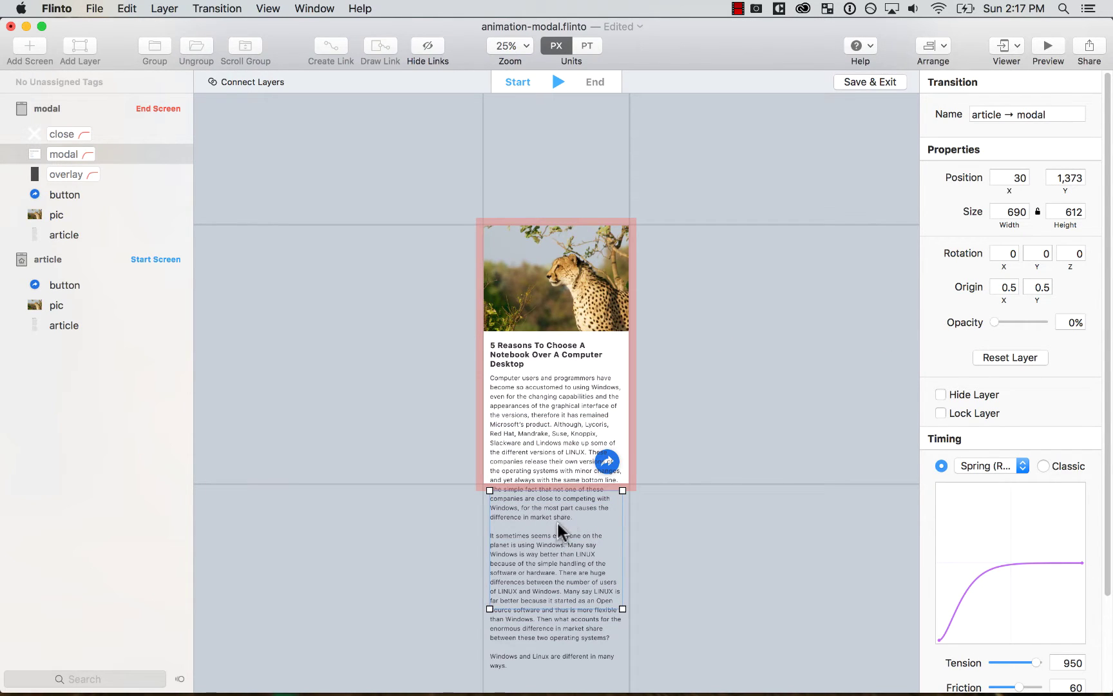
pyautogui.click(558, 82)
pyautogui.click(557, 82)
pyautogui.click(558, 82)
pyautogui.click(557, 82)
pyautogui.click(558, 82)
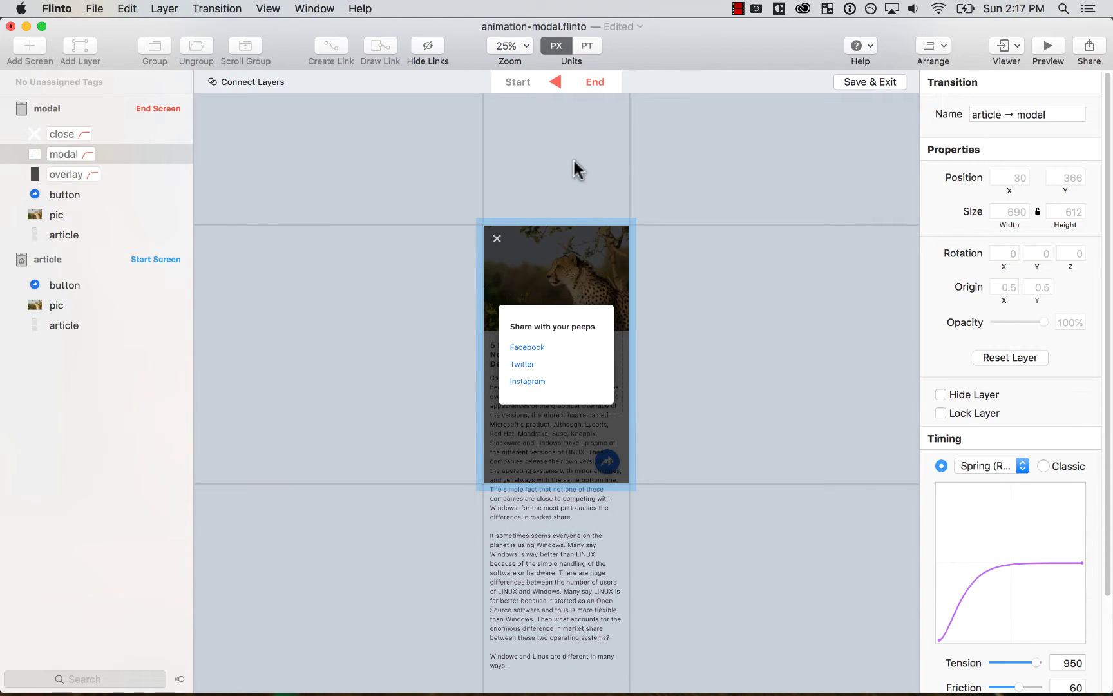
pyautogui.click(555, 77)
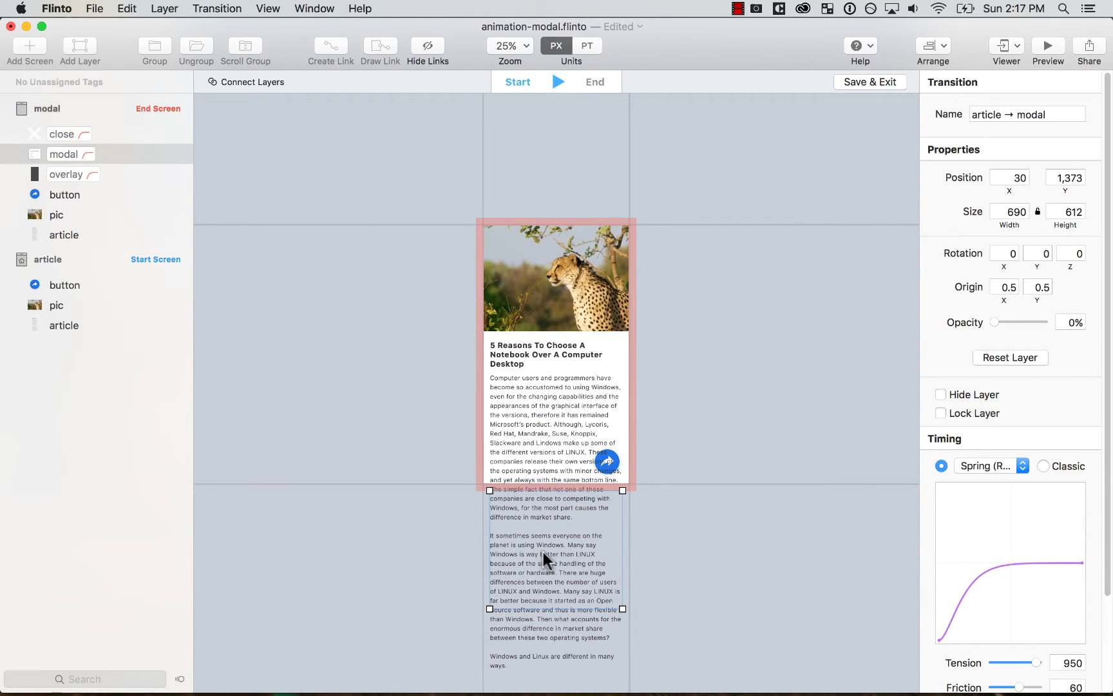
# Step: Shrink the start-state modal card to 519 × 460 and nudge it up
pyautogui.press('super+equal')
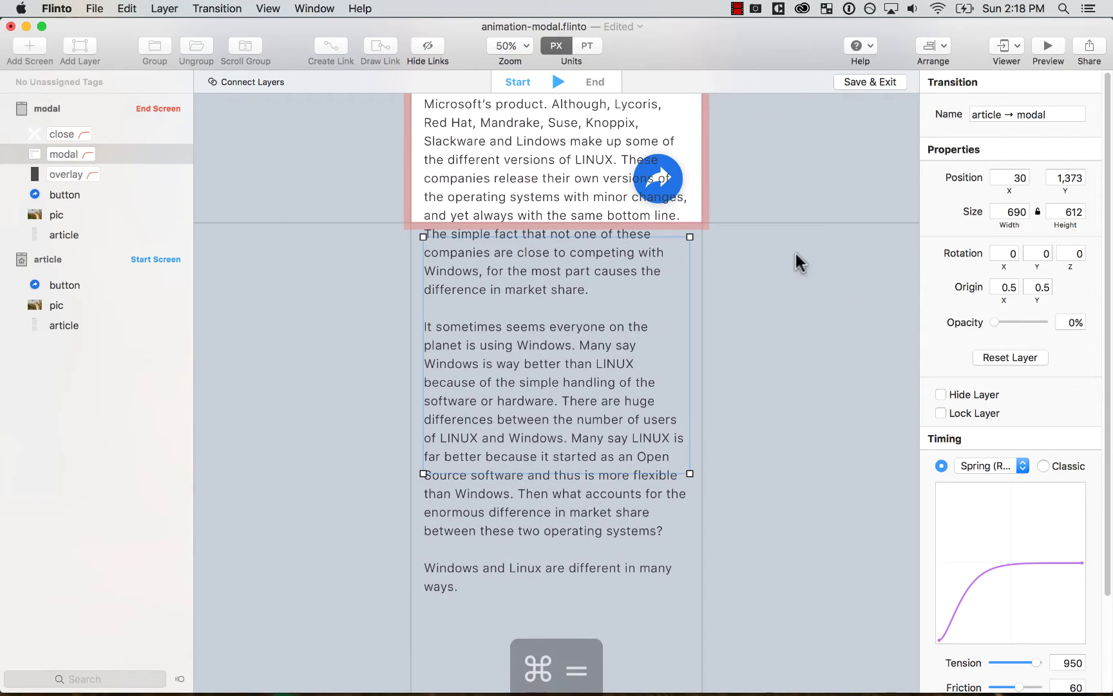
pyautogui.moveTo(687, 235); pyautogui.dragTo(661, 268)
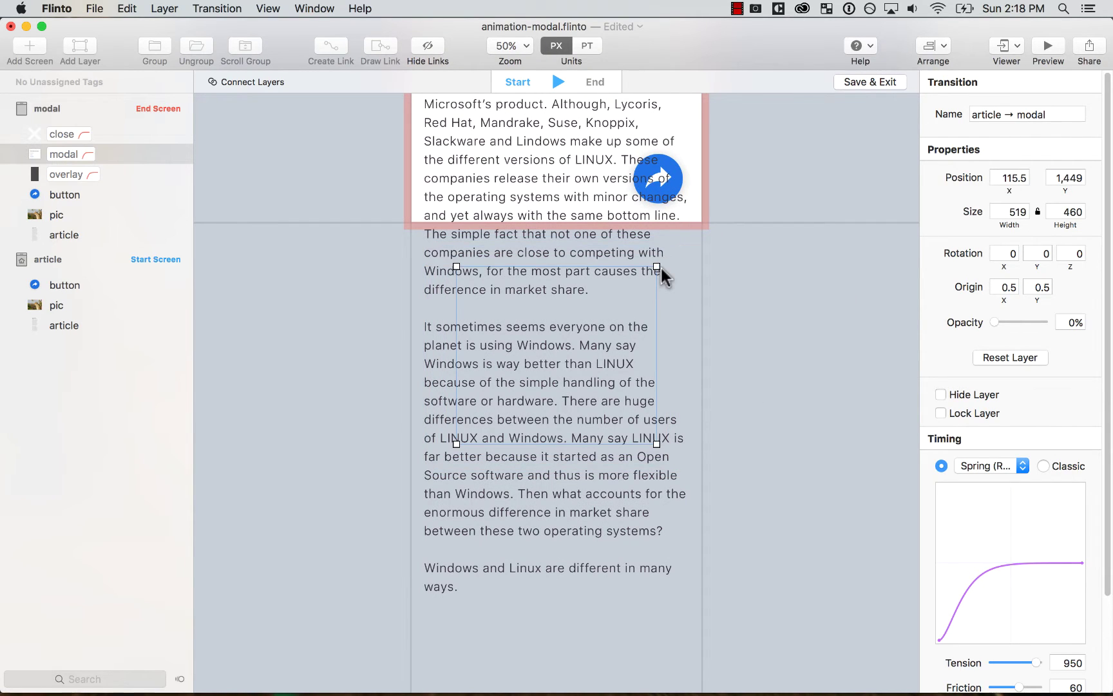
pyautogui.hotkey('shift', 'Up')
pyautogui.hotkey('shift', 'Up')
pyautogui.hotkey('shift', 'Up')
pyautogui.hotkey('shift', 'Up')
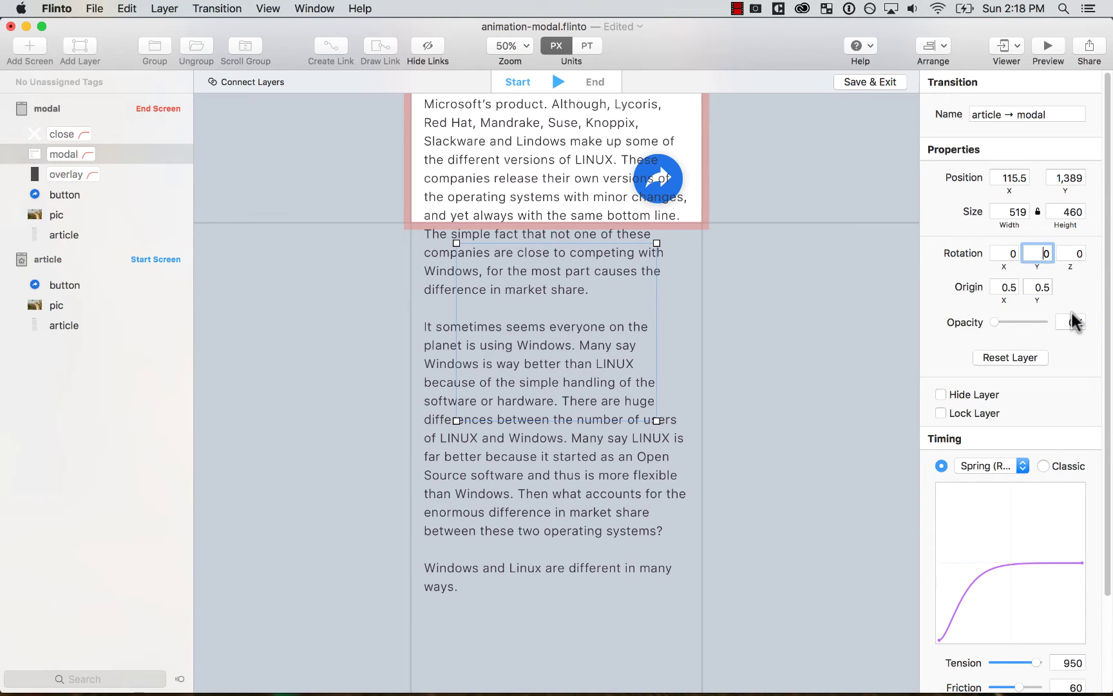
pyautogui.write('1')
# Step: Tilt the modal card to −30 on the X axis and preview the transition
pyautogui.click(1006, 253)
pyautogui.write('20')
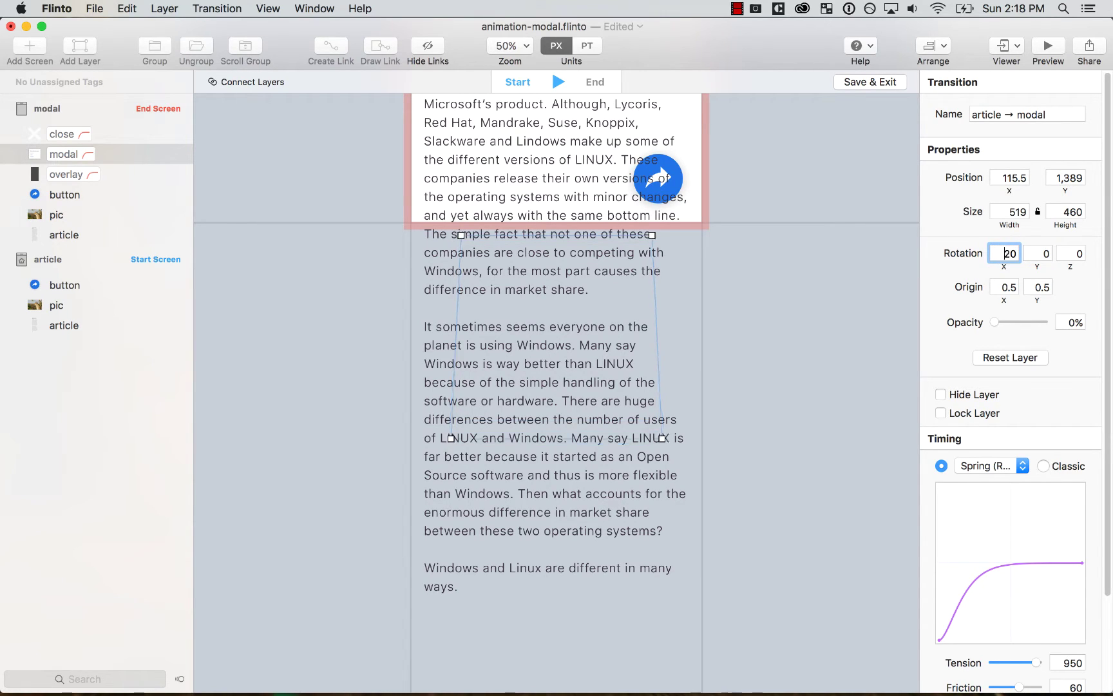
pyautogui.hotkey('shift', 'Down')
pyautogui.hotkey('shift', 'Down')
pyautogui.hotkey('shift', 'Down')
pyautogui.hotkey('shift', 'Down')
pyautogui.hotkey('shift', 'Down')
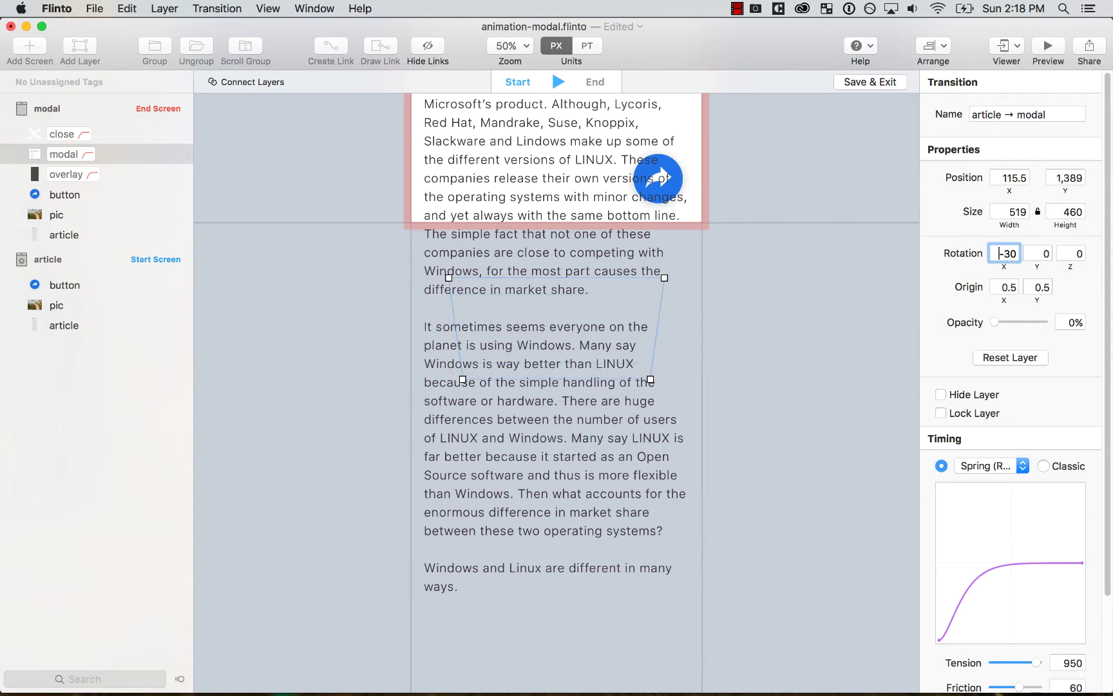
pyautogui.press('super+minus')
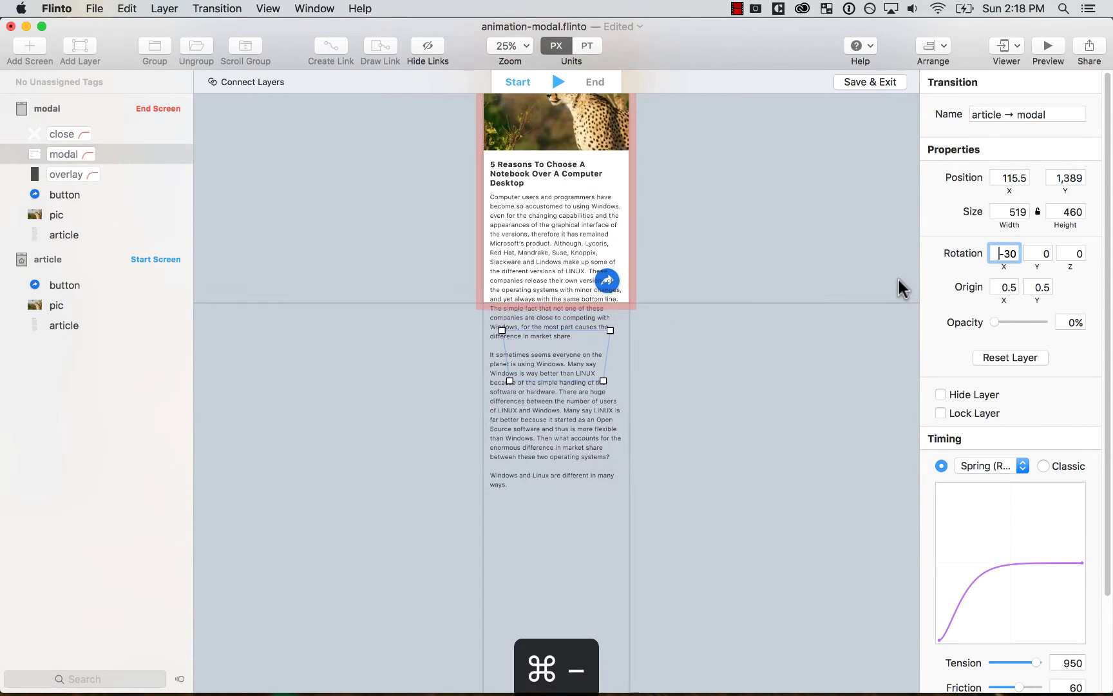
pyautogui.click(557, 79)
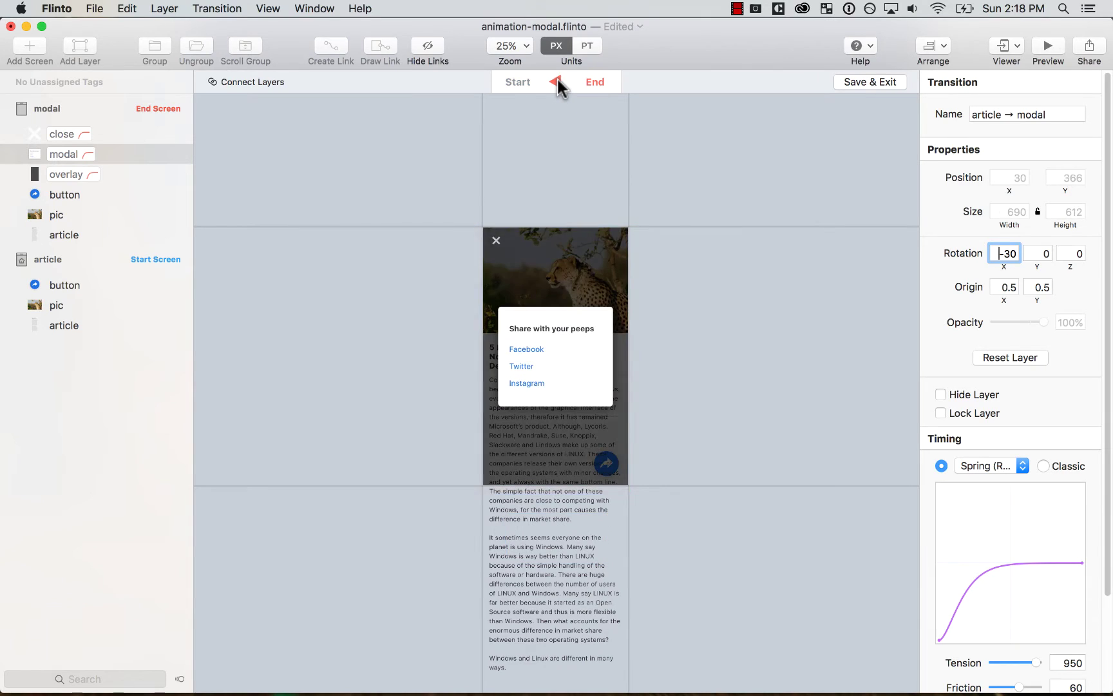
pyautogui.click(557, 79)
pyautogui.click(557, 80)
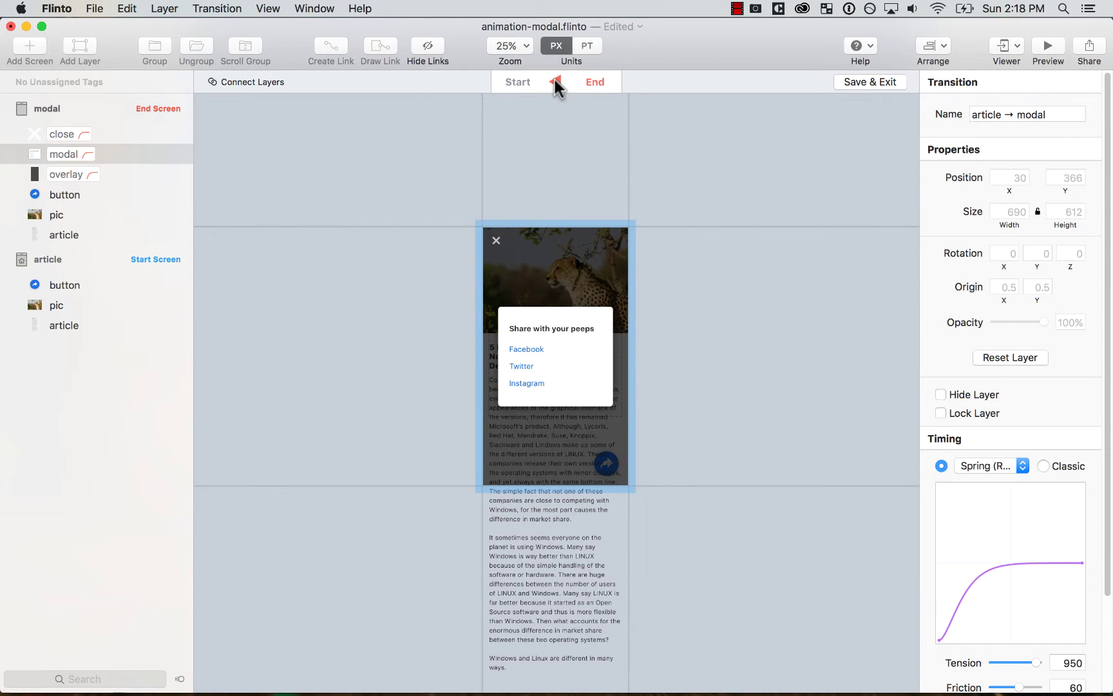
# Step: Set the modal screen's share button to 100% opacity in the start state
pyautogui.click(95, 233)
pyautogui.click(555, 82)
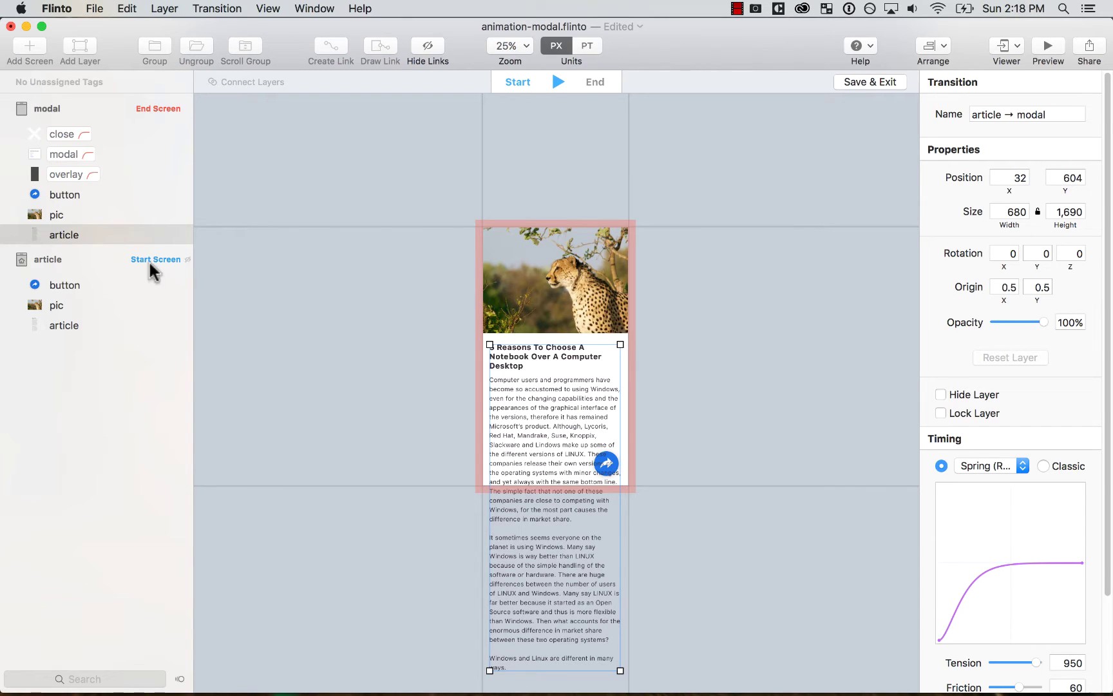
pyautogui.click(61, 194)
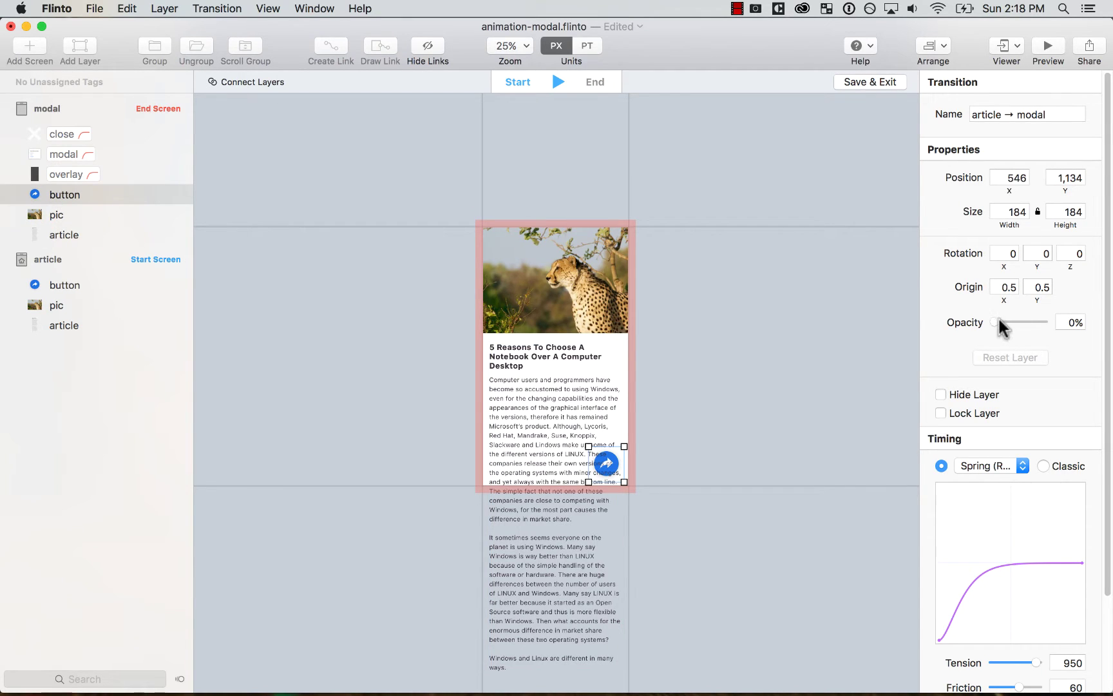
pyautogui.moveTo(998, 318)
pyautogui.mouseDown()
pyautogui.moveTo(989, 320)
pyautogui.moveTo(1016, 321)
pyautogui.mouseUp()
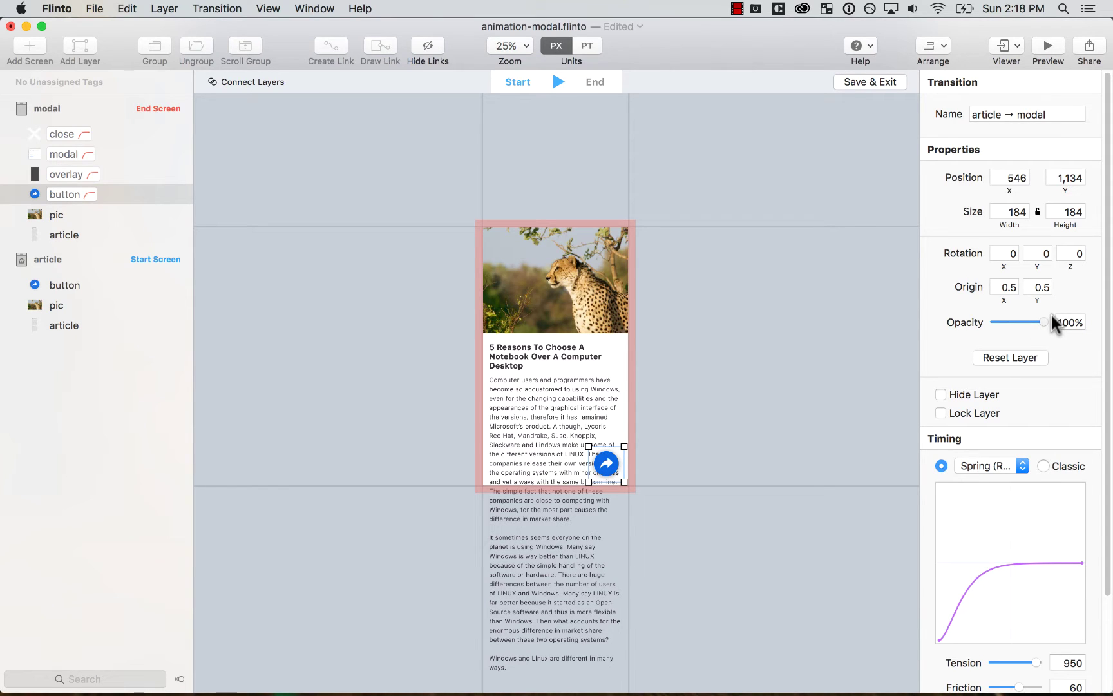
# Step: Fade the article's share button to 0% in the end state and play the transition
pyautogui.click(557, 78)
pyautogui.click(95, 277)
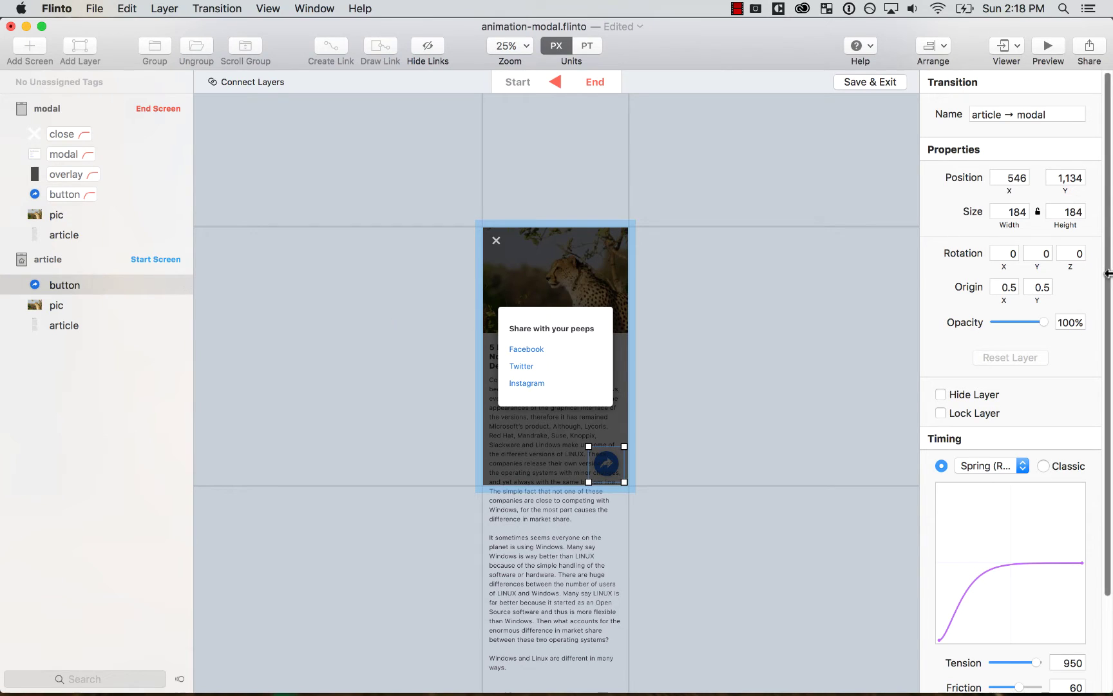
pyautogui.moveTo(1045, 322); pyautogui.dragTo(984, 327)
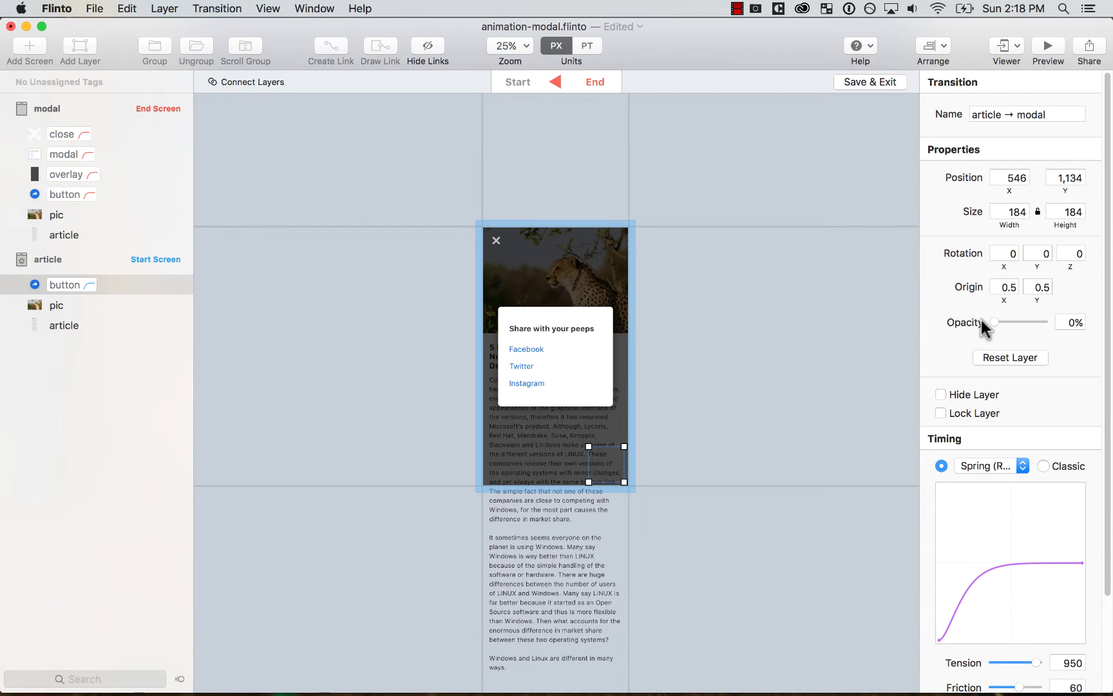
pyautogui.click(552, 80)
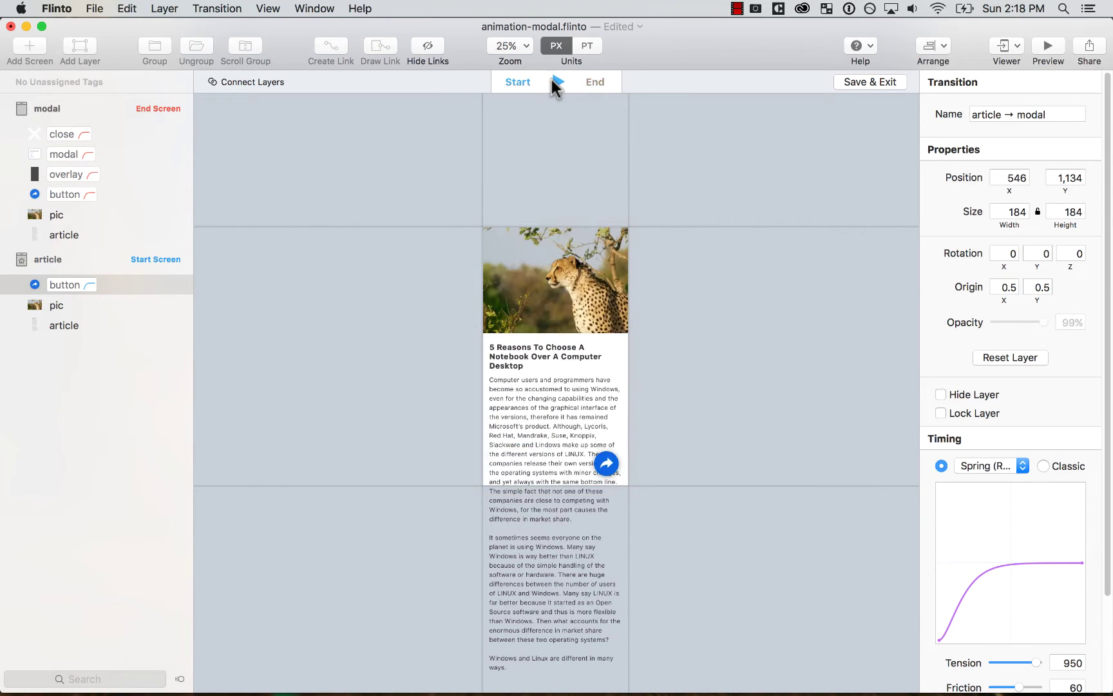
pyautogui.click(568, 318)
pyautogui.click(586, 401)
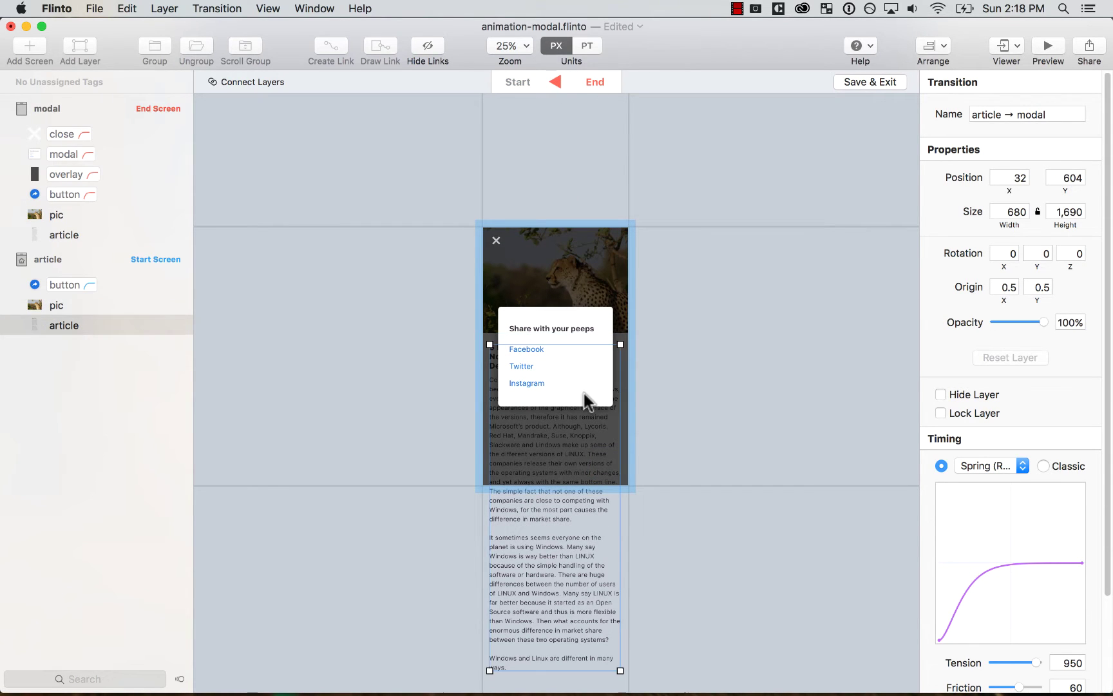
pyautogui.click(430, 381)
pyautogui.click(559, 81)
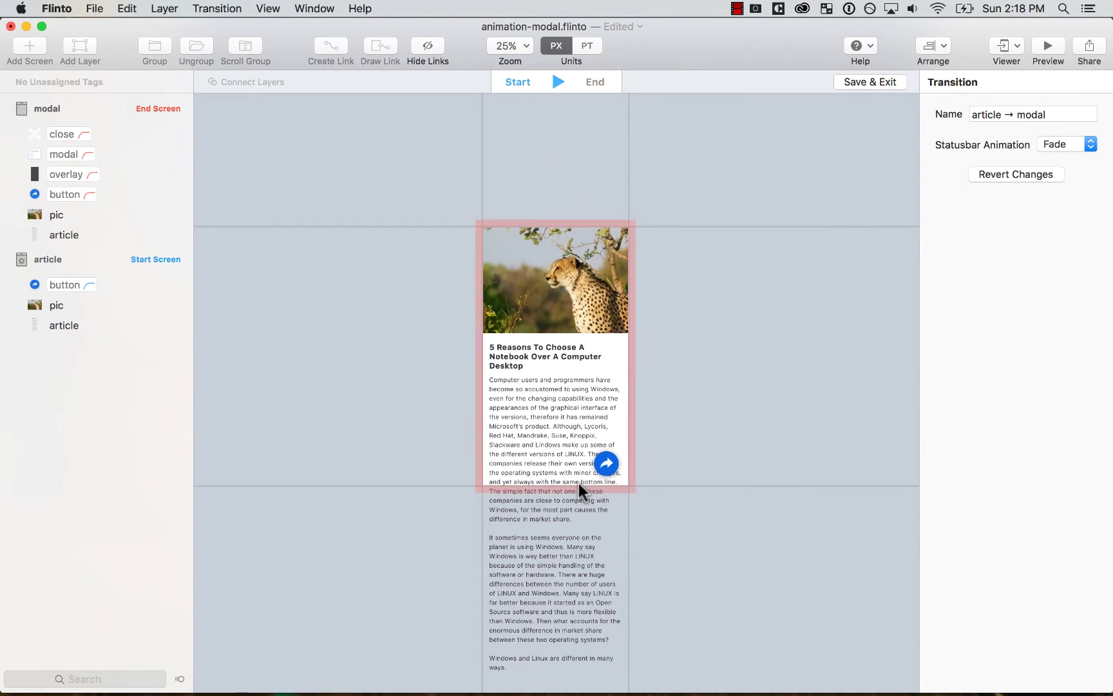
# Step: Lower the modal's spring tension to 810 and preview the bounce
pyautogui.click(572, 503)
pyautogui.click(89, 147)
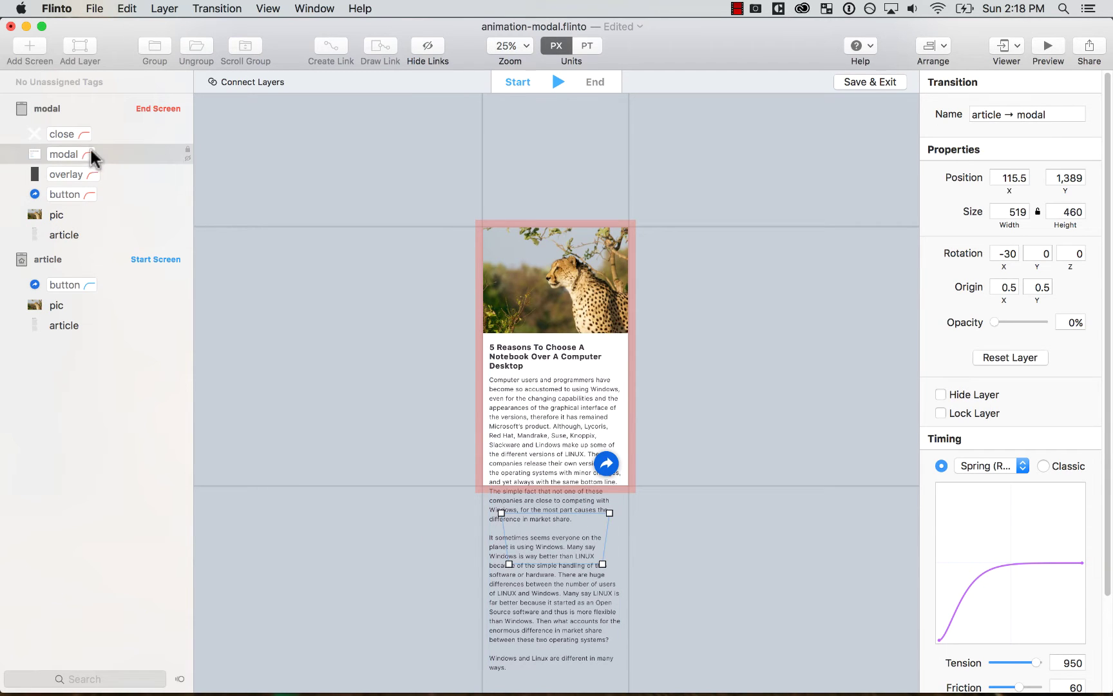
pyautogui.scroll(-5, 975, 484)
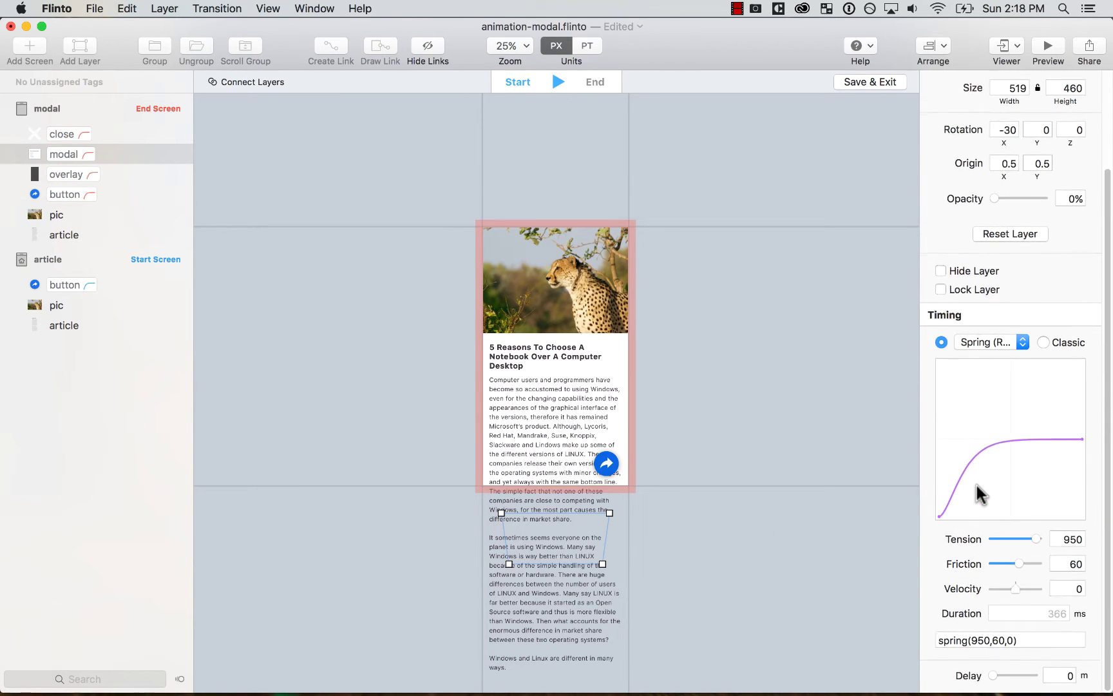
pyautogui.moveTo(1032, 542); pyautogui.dragTo(1011, 566)
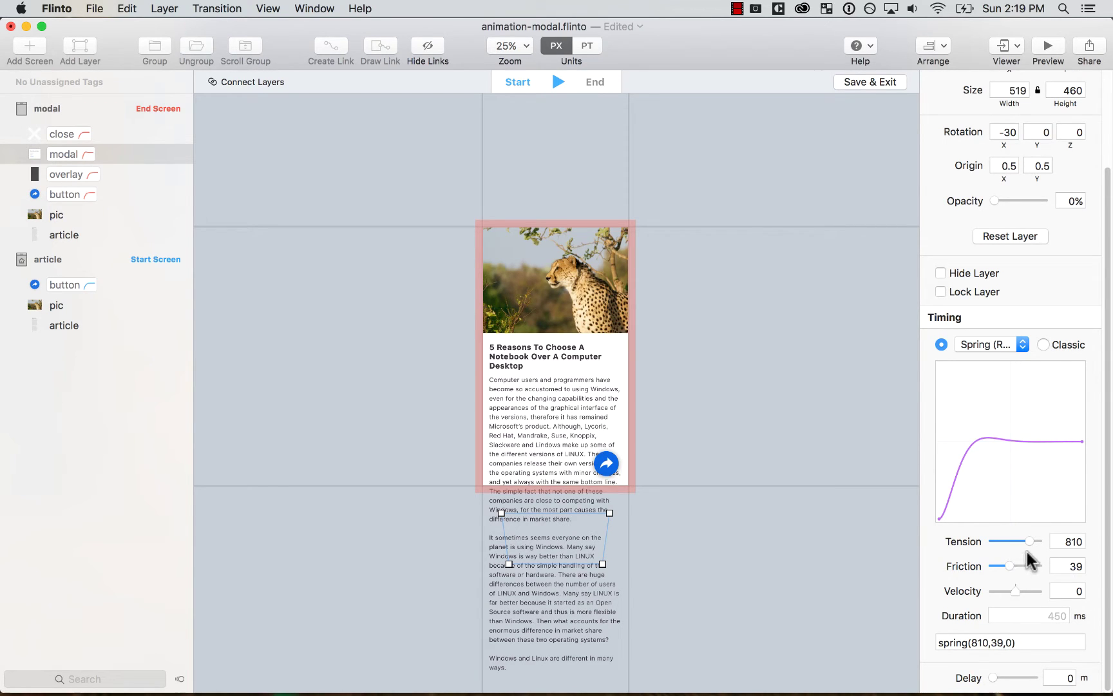
pyautogui.click(557, 83)
pyautogui.click(556, 83)
pyautogui.click(556, 82)
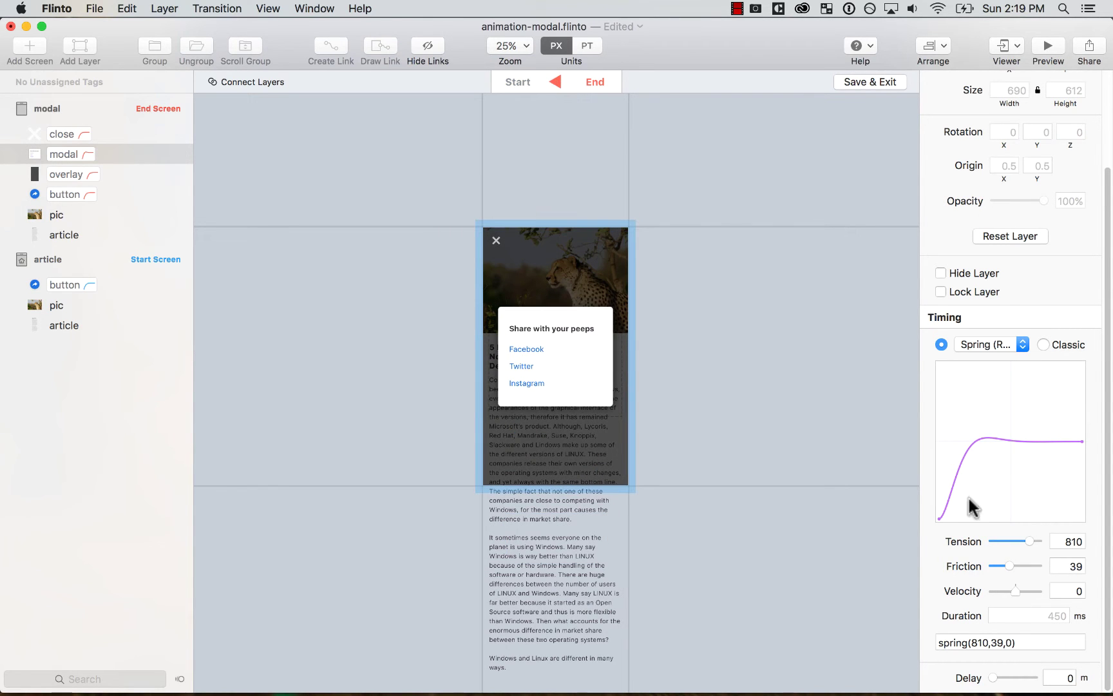
# Step: Try spring tensions 611, 959, 263 and 612, replaying after each
pyautogui.moveTo(1029, 538); pyautogui.dragTo(1019, 539)
pyautogui.click(557, 82)
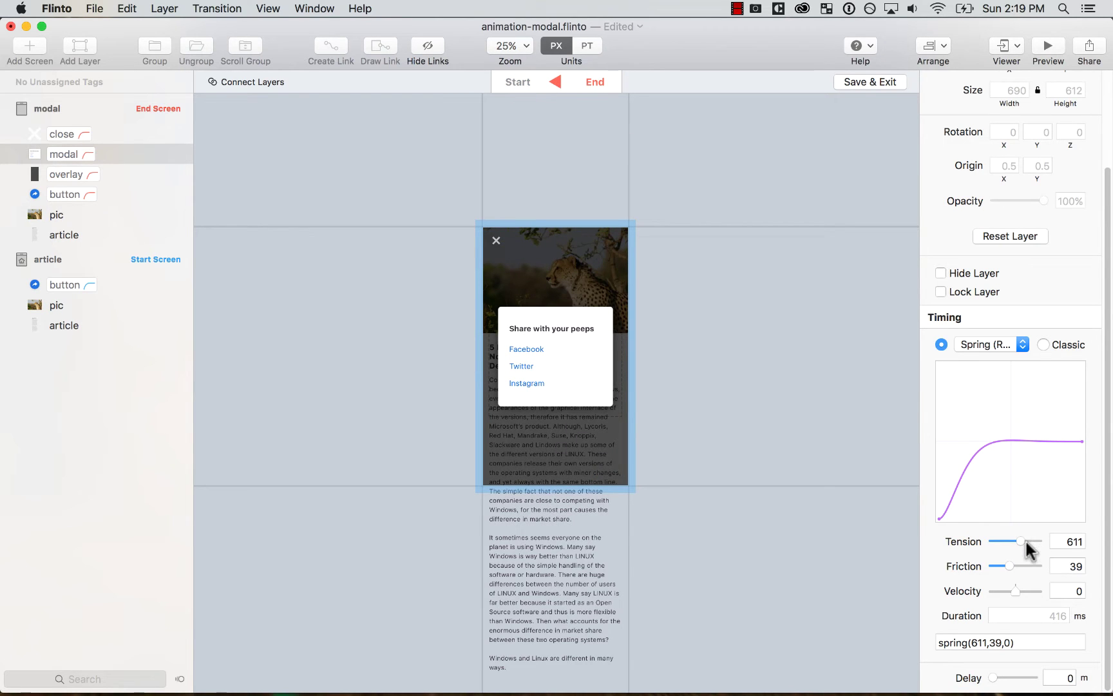
pyautogui.moveTo(1025, 539); pyautogui.dragTo(1035, 539)
pyautogui.click(557, 82)
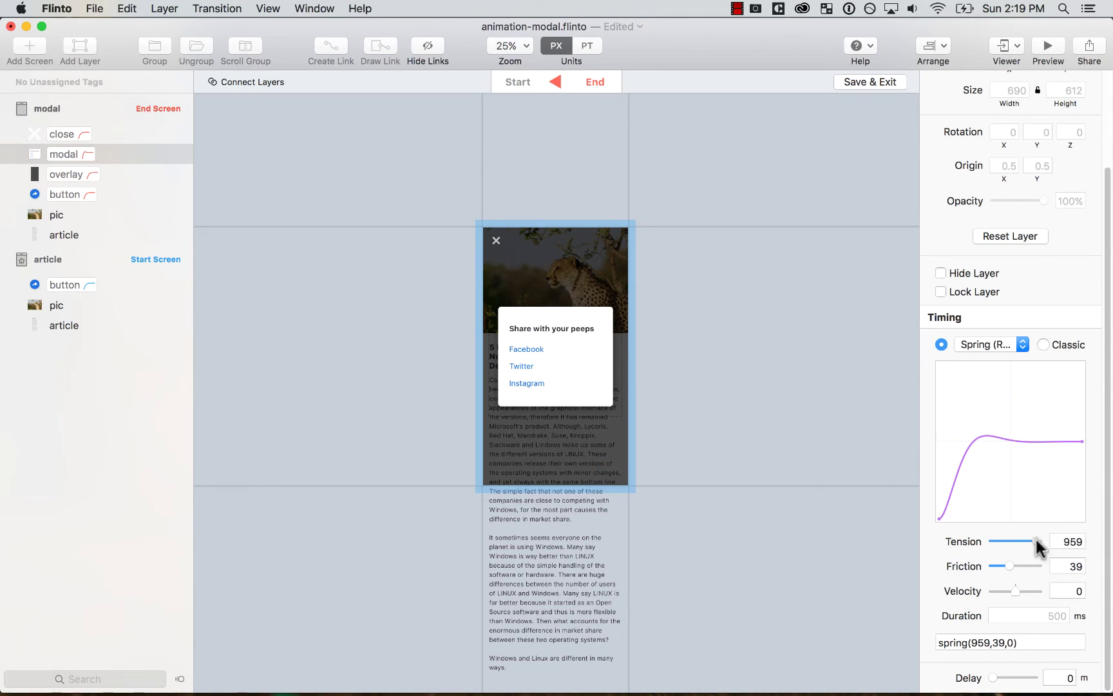
pyautogui.moveTo(1033, 537); pyautogui.dragTo(1005, 537)
pyautogui.click(553, 82)
pyautogui.moveTo(1006, 538); pyautogui.dragTo(1021, 545)
pyautogui.click(559, 82)
pyautogui.click(558, 82)
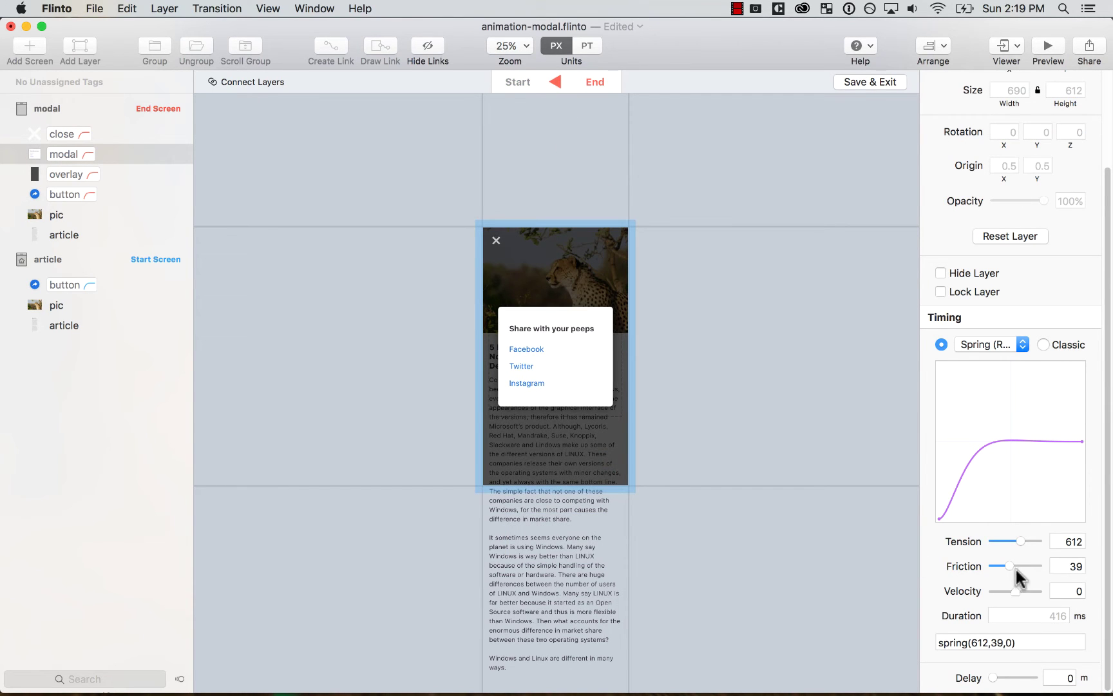
# Step: Set spring friction to 34 and tension to 577, then replay the transition
pyautogui.moveTo(1007, 566); pyautogui.dragTo(1004, 567)
pyautogui.click(557, 82)
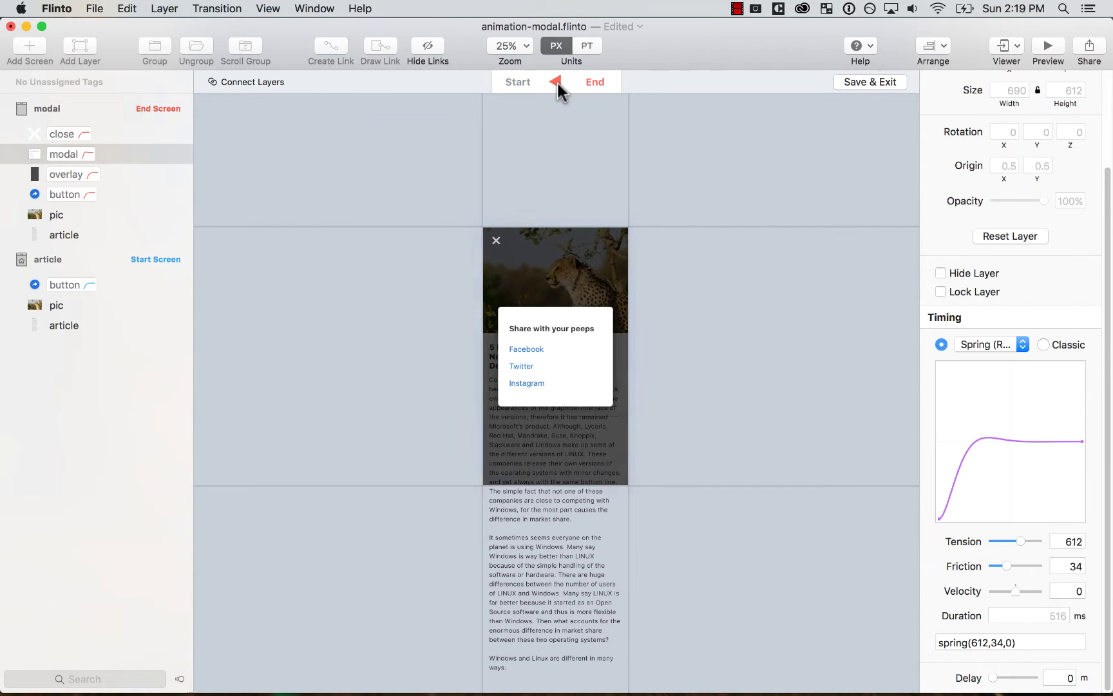
pyautogui.click(558, 82)
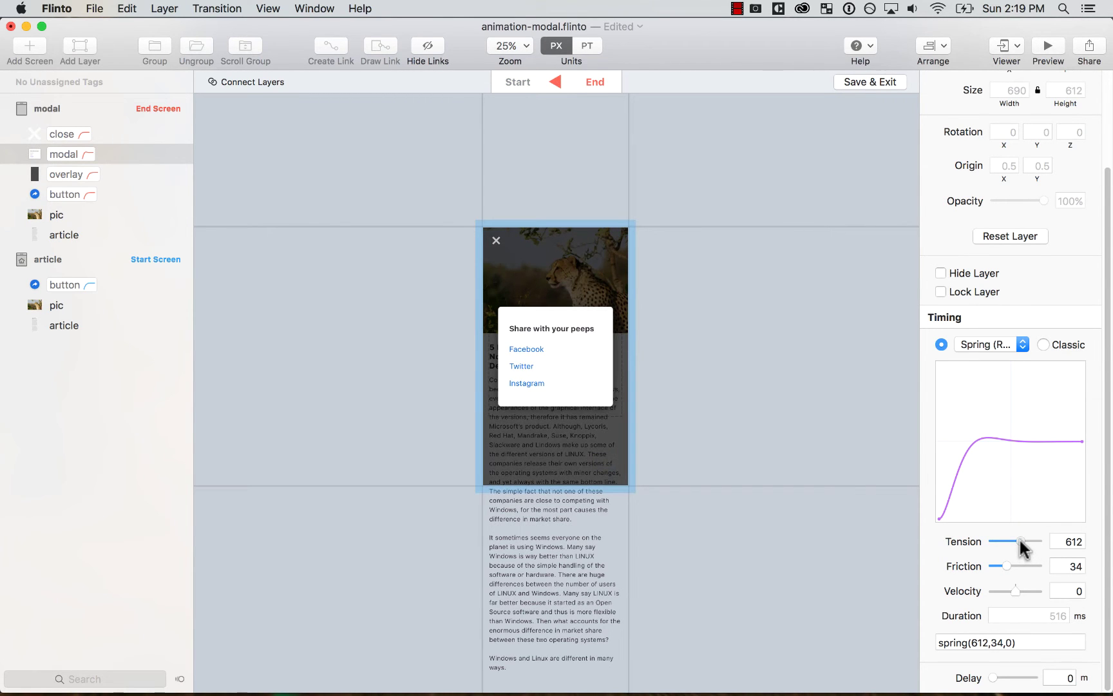
pyautogui.moveTo(1020, 540); pyautogui.dragTo(1016, 537)
pyautogui.click(553, 76)
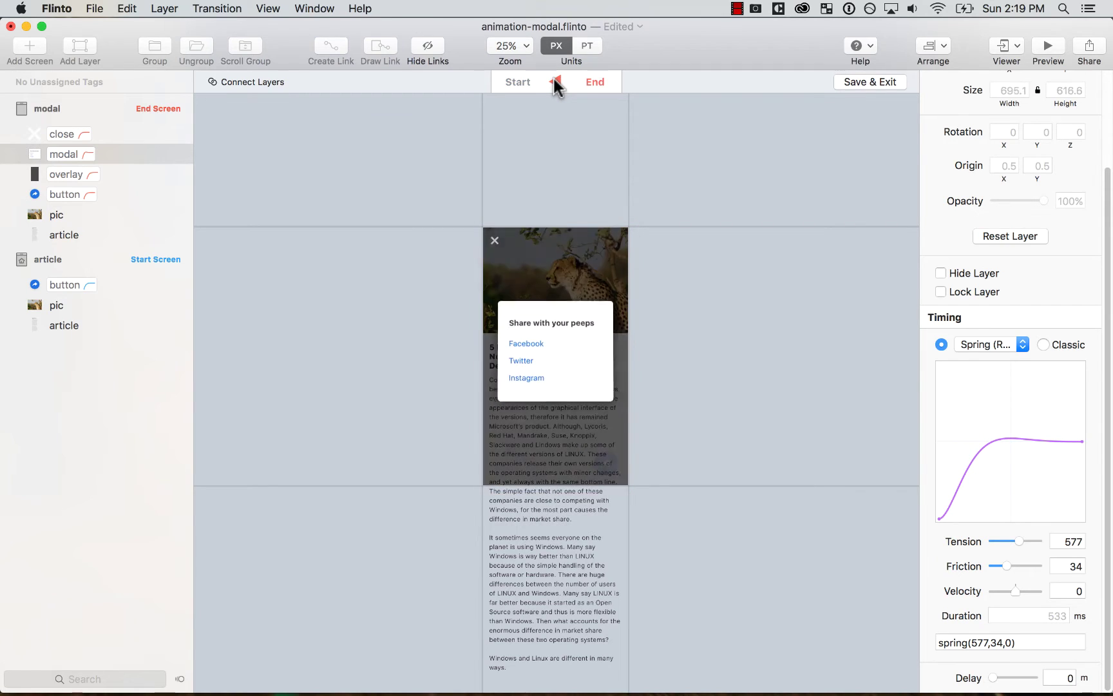
# Step: Preview the spring transition by tapping share twice, then save it and leave the transition editor
pyautogui.click(553, 76)
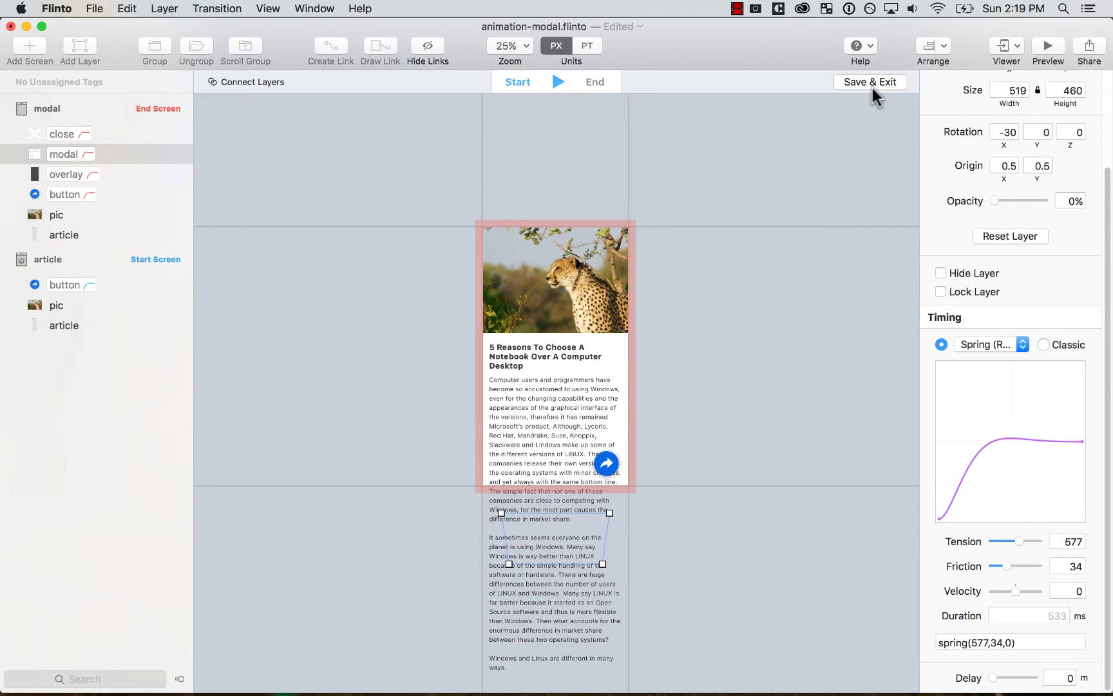
pyautogui.click(1049, 46)
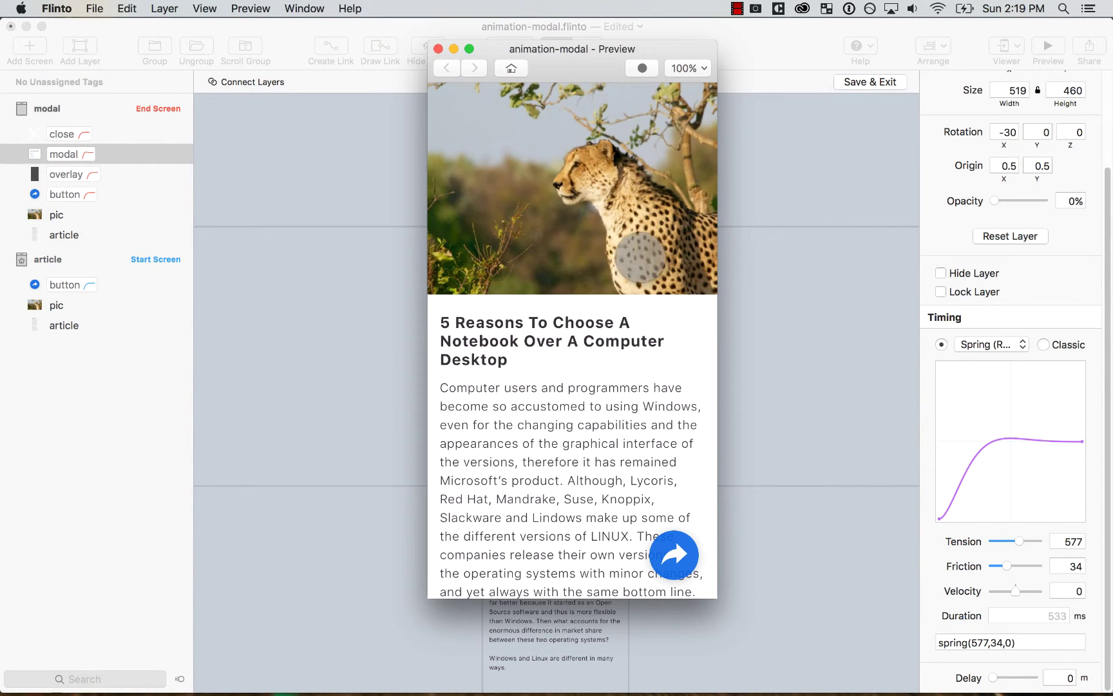
pyautogui.click(674, 555)
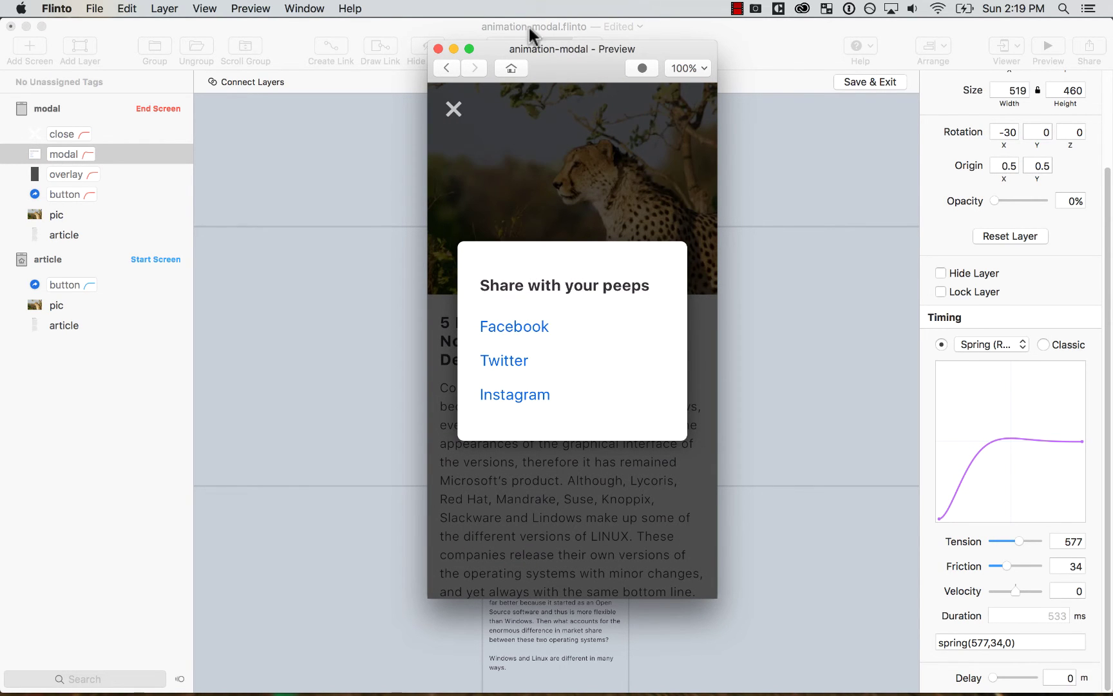
pyautogui.click(511, 68)
pyautogui.click(673, 555)
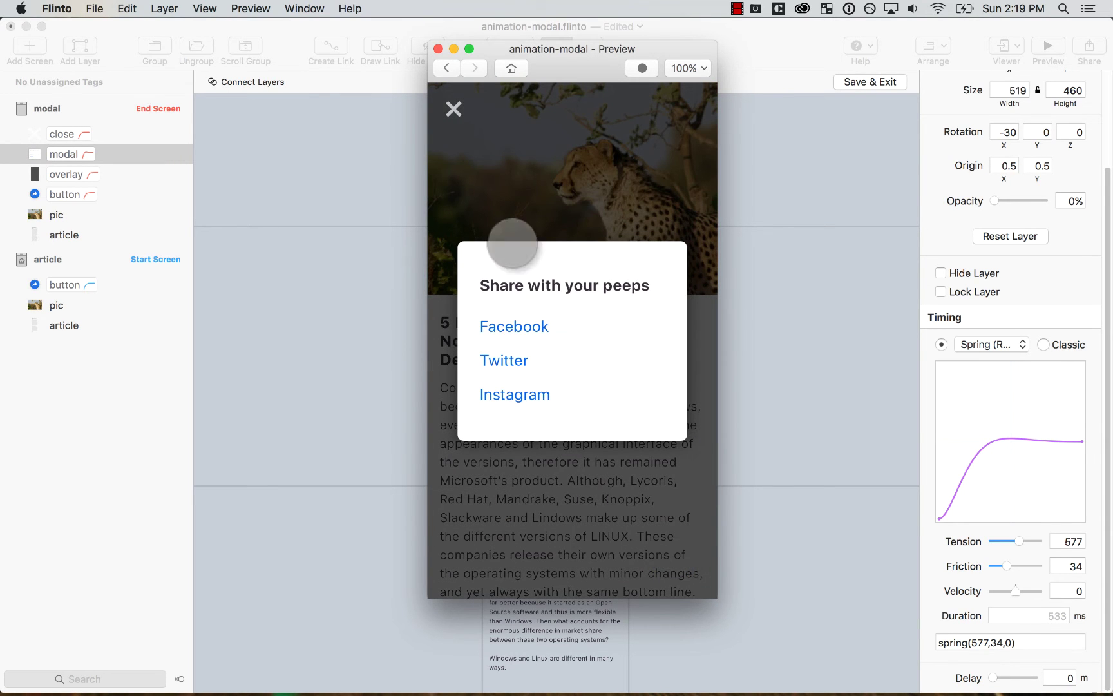
pyautogui.click(438, 49)
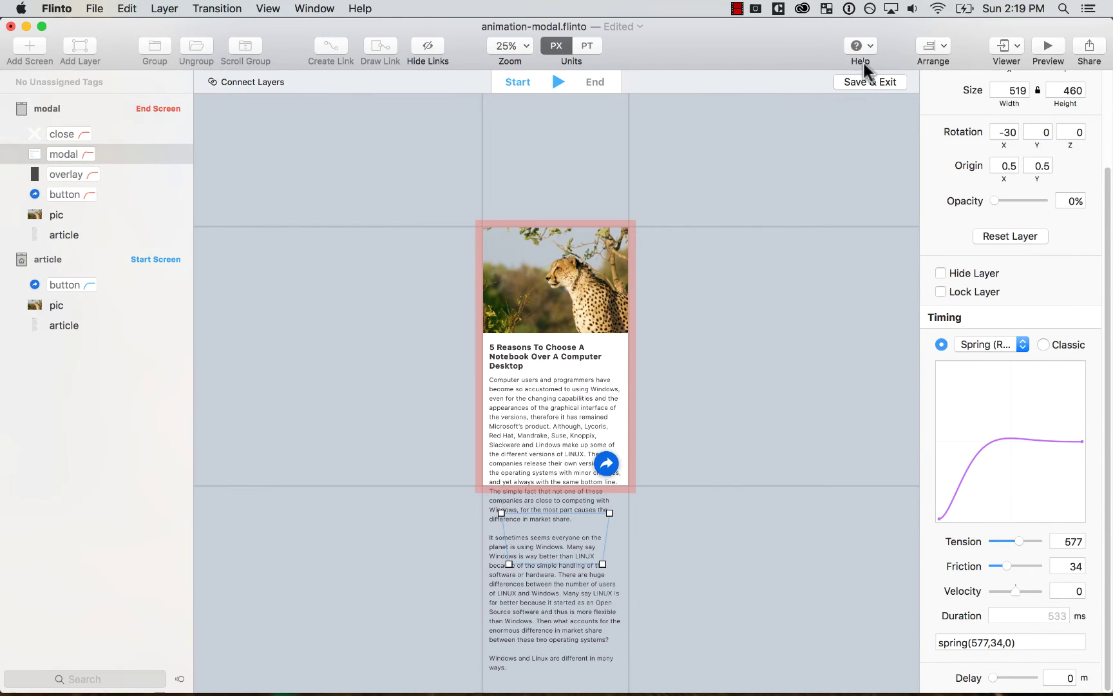
pyautogui.click(865, 81)
# Step: Draw a 750 × 406 link hotspot at 0, 0 over the modal's top area and target the article screen
pyautogui.click(564, 92)
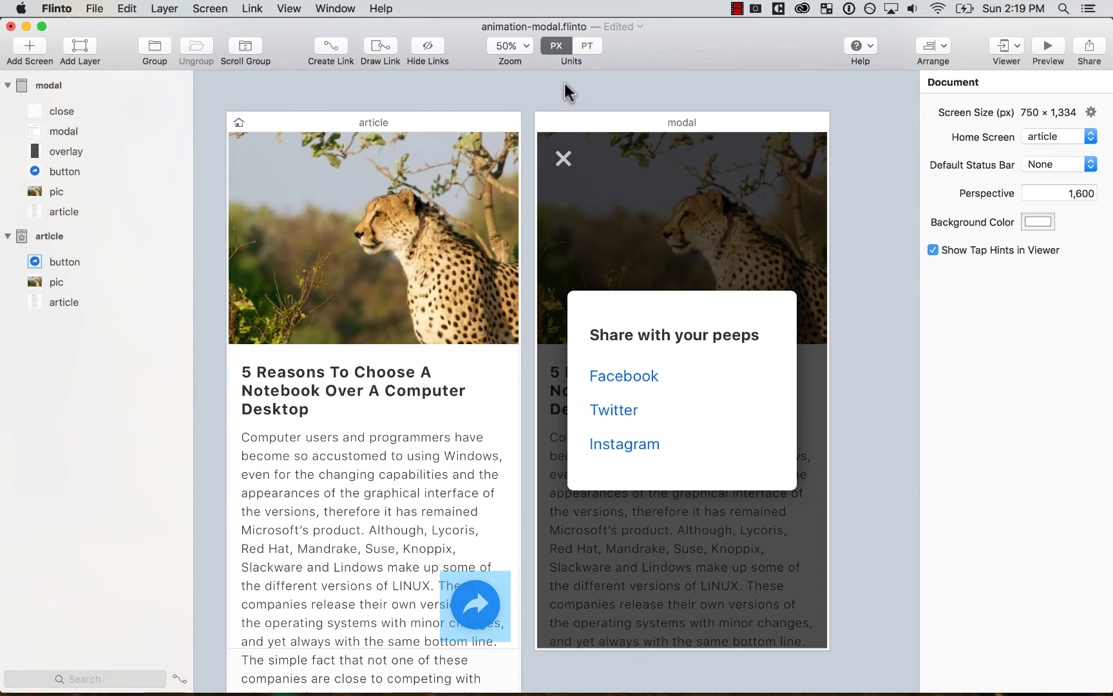
pyautogui.press('super+minus')
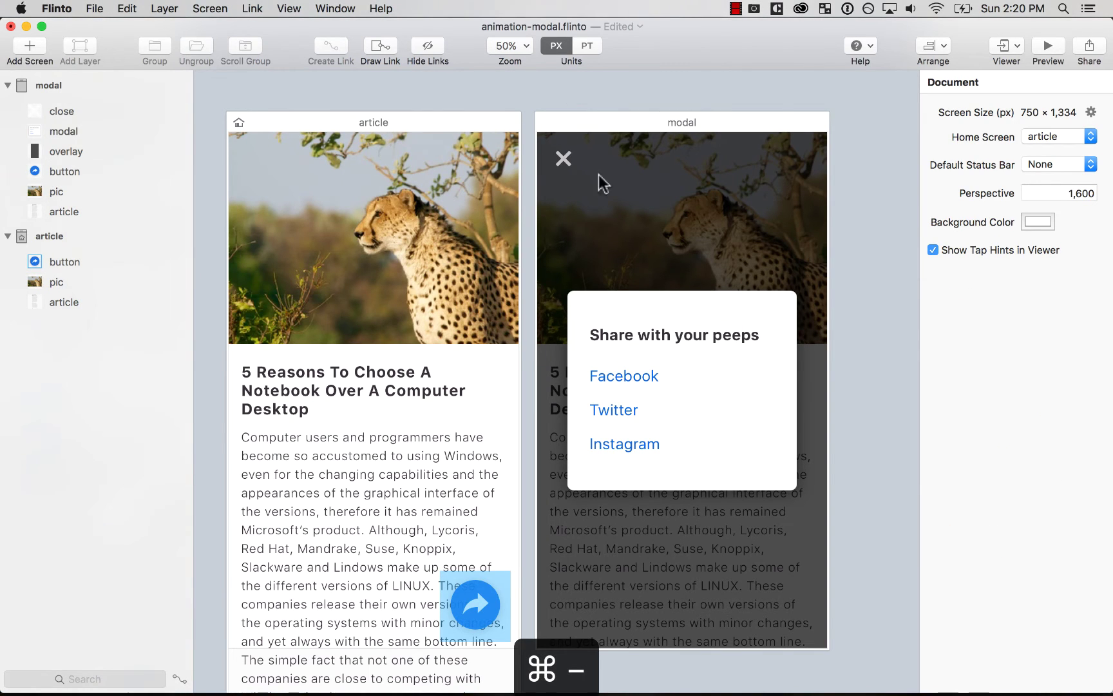
pyautogui.click(563, 158)
pyautogui.press('super+minus')
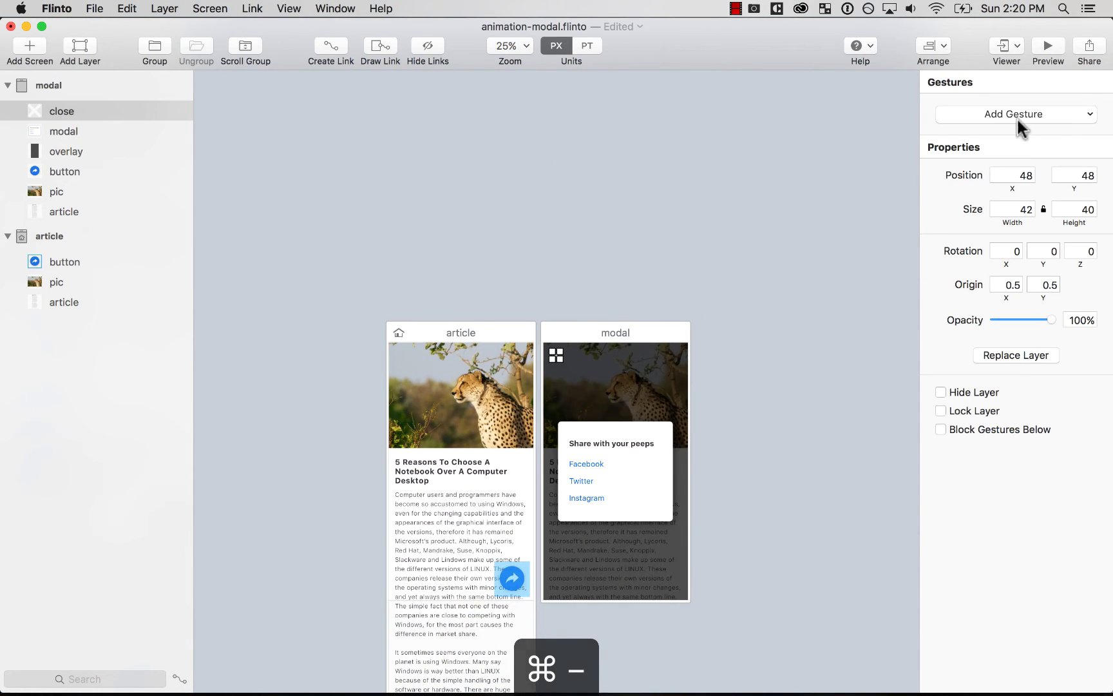
pyautogui.press('super+equal')
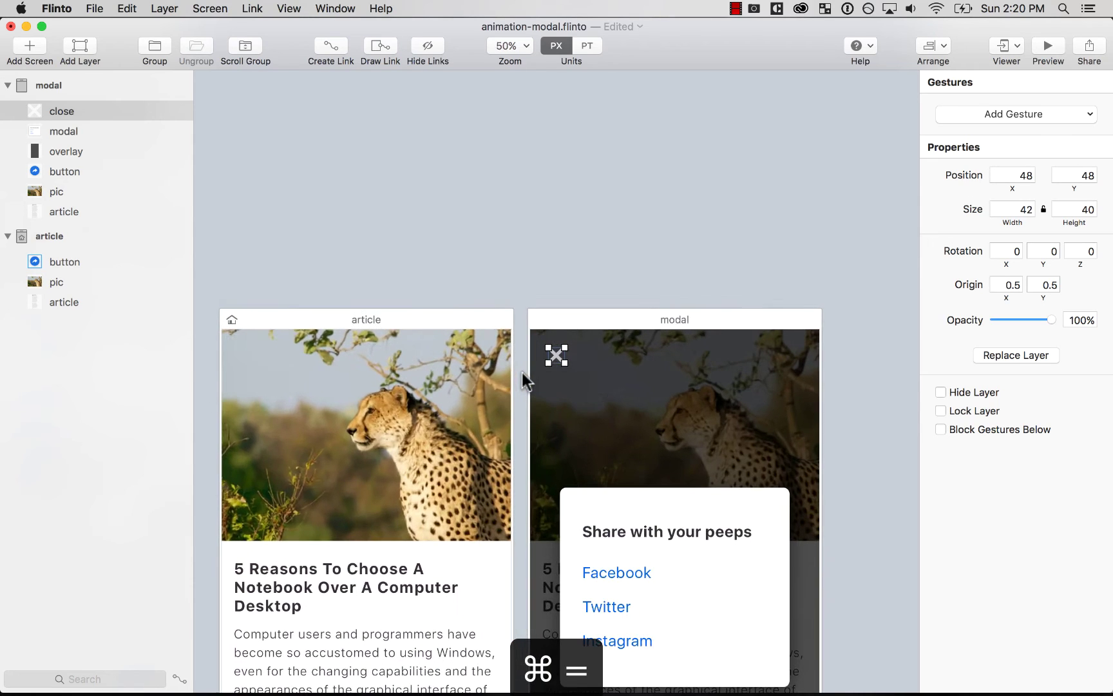
pyautogui.scroll(-4, 677, 341)
pyautogui.hscroll(3, 676, 341)
pyautogui.click(463, 158)
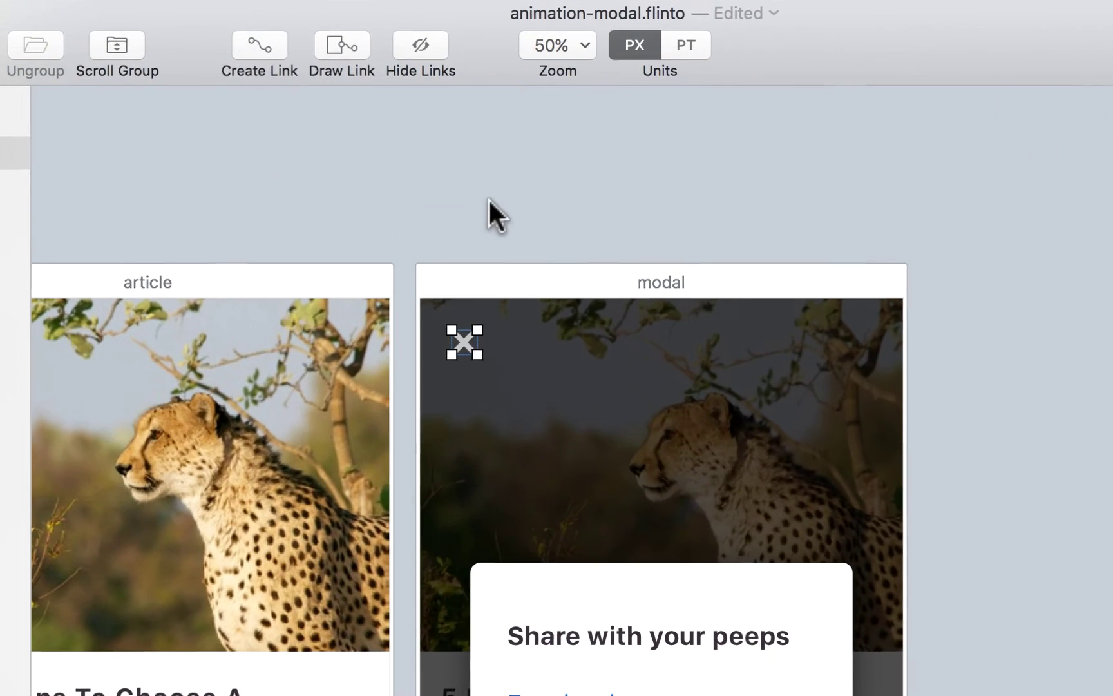
pyautogui.click(345, 37)
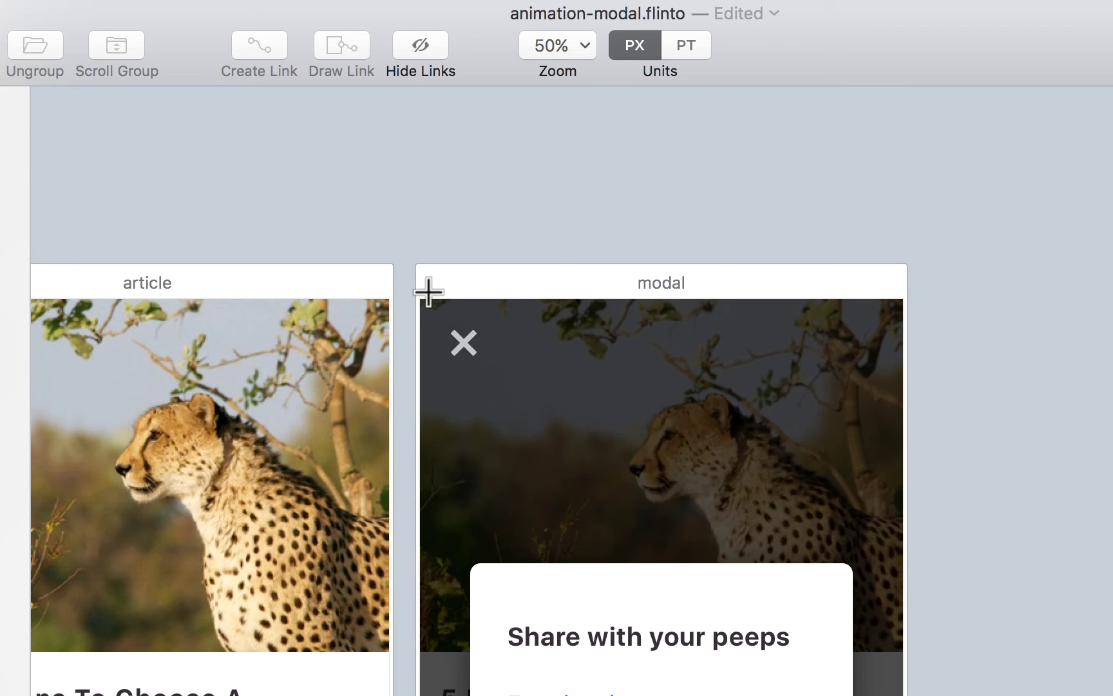
pyautogui.moveTo(420, 298)
pyautogui.mouseDown()
pyautogui.moveTo(874, 554)
pyautogui.moveTo(895, 579)
pyautogui.moveTo(902, 559)
pyautogui.mouseUp()
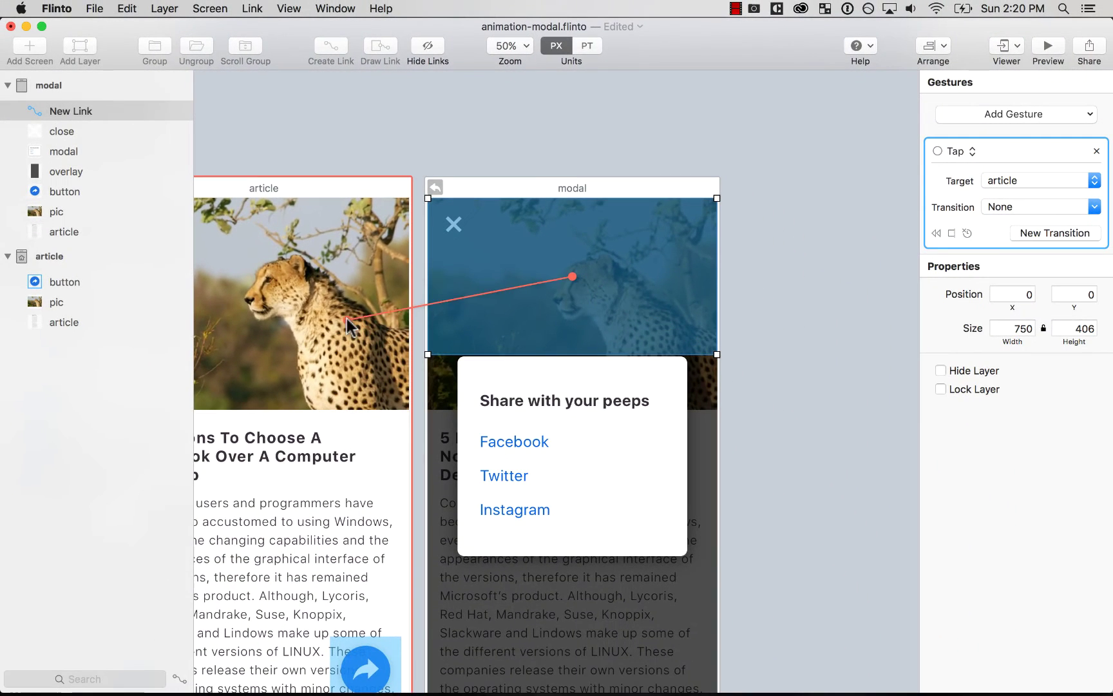
pyautogui.moveTo(347, 318); pyautogui.dragTo(305, 282)
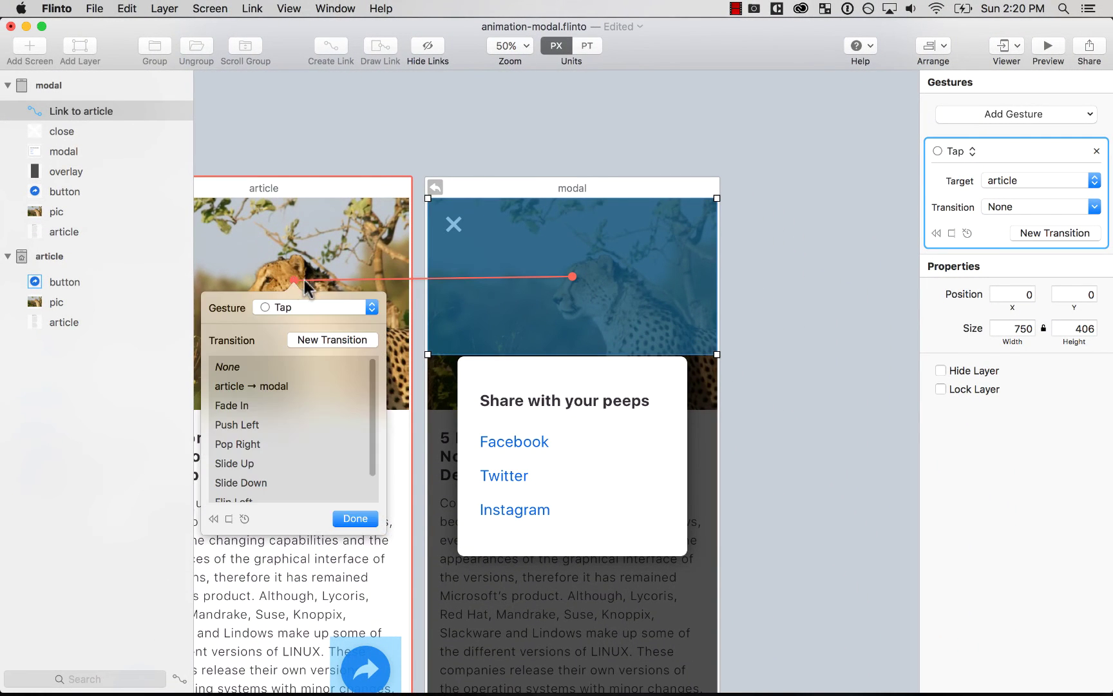
# Step: Give the top-area link the article → modal transition with Reverse Transition enabled
pyautogui.click(284, 385)
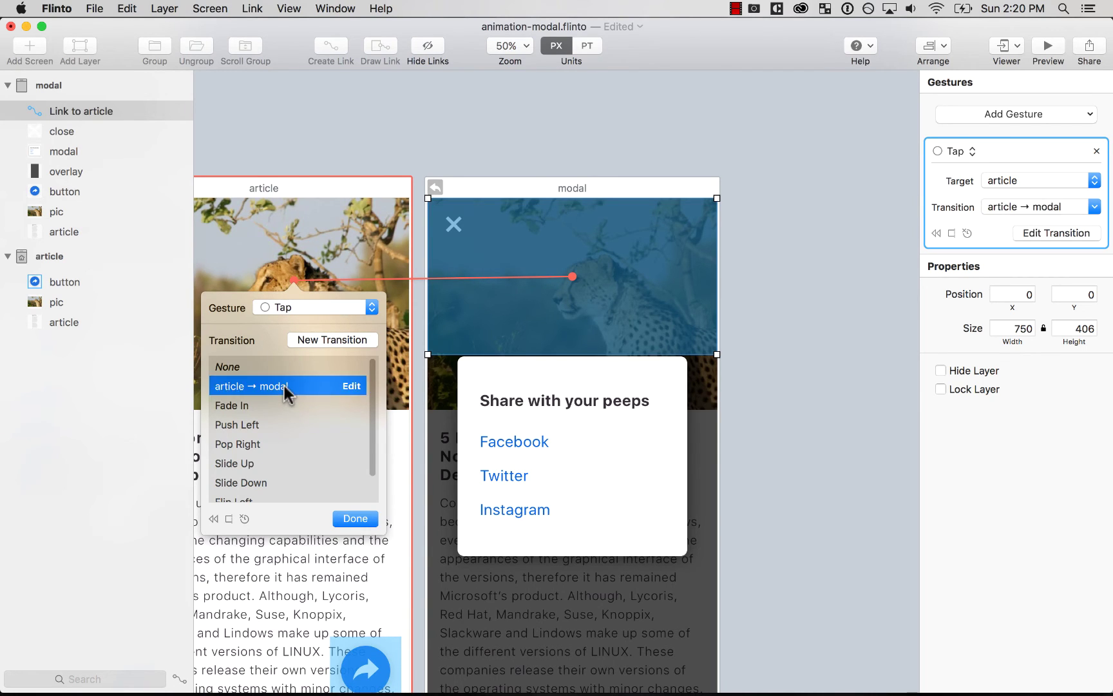
pyautogui.click(356, 518)
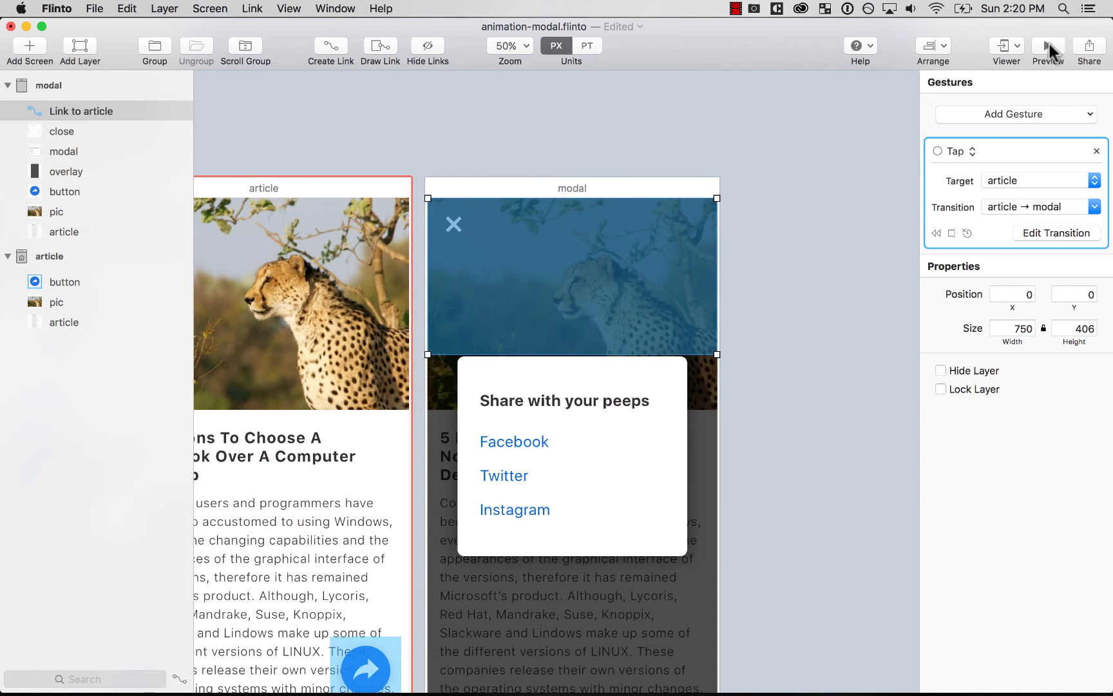
pyautogui.click(1018, 206)
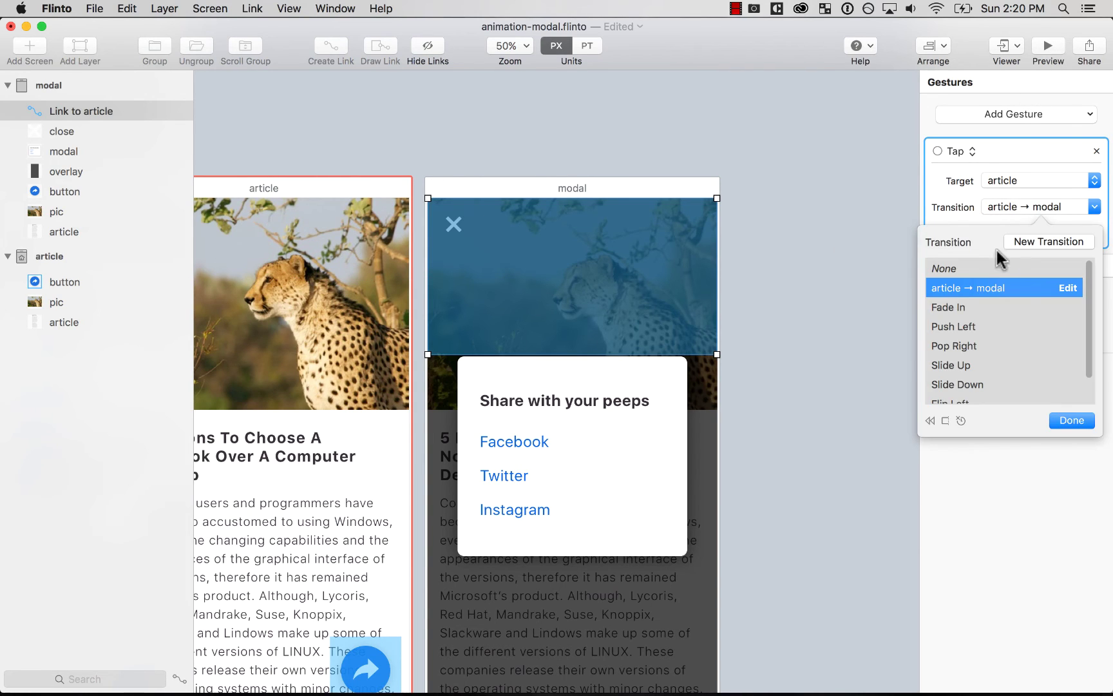
pyautogui.click(967, 209)
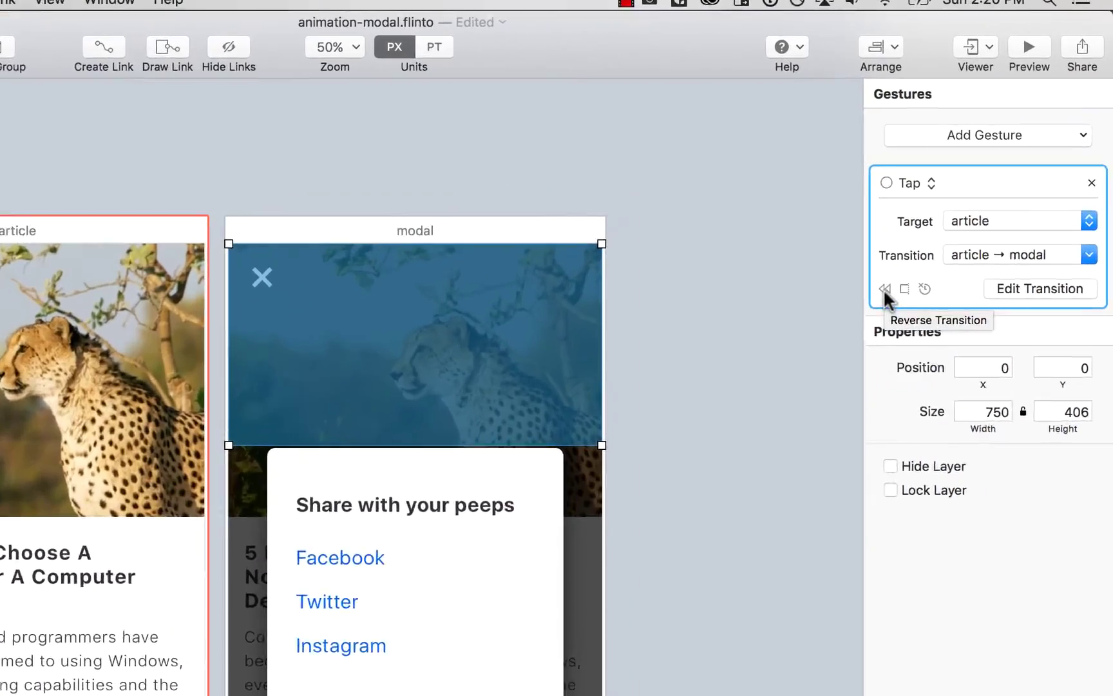
pyautogui.click(936, 233)
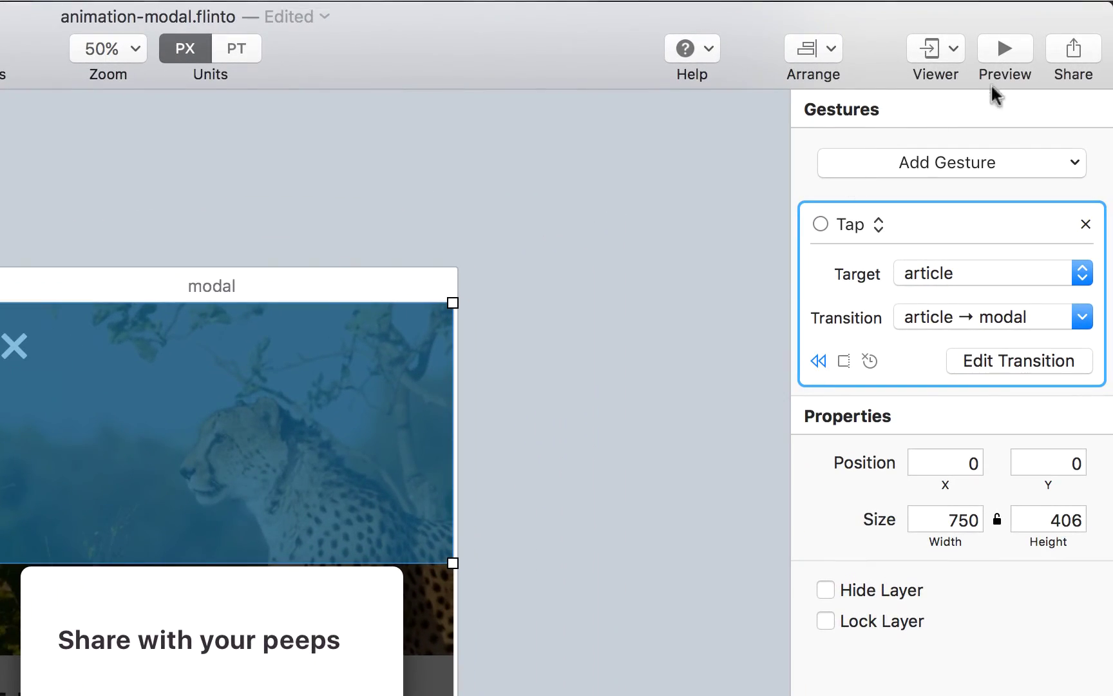
# Step: Preview the prototype, twice opening the share modal and dismissing it via the top area
pyautogui.click(997, 54)
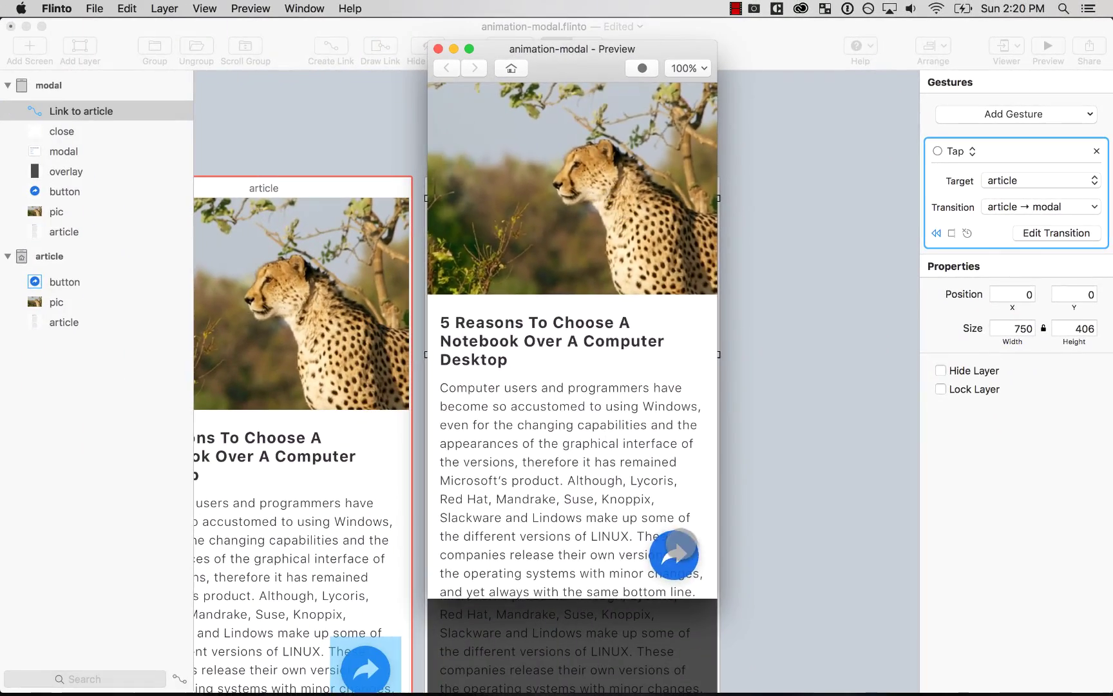
pyautogui.click(672, 561)
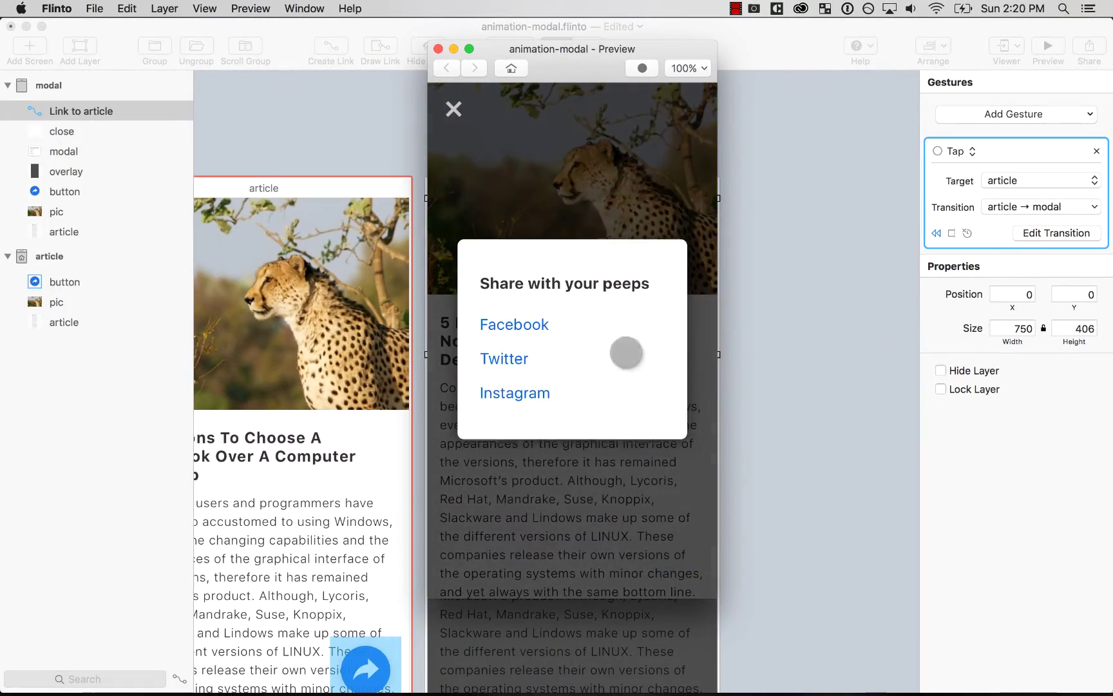
pyautogui.click(454, 109)
pyautogui.click(669, 555)
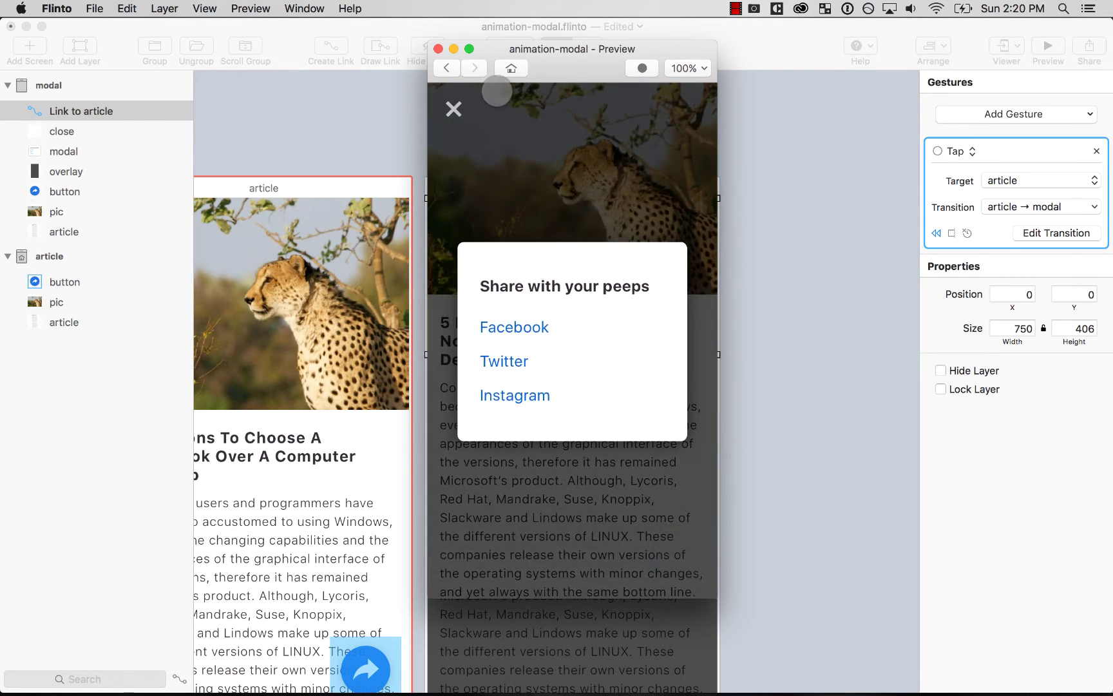
pyautogui.click(453, 109)
pyautogui.click(438, 49)
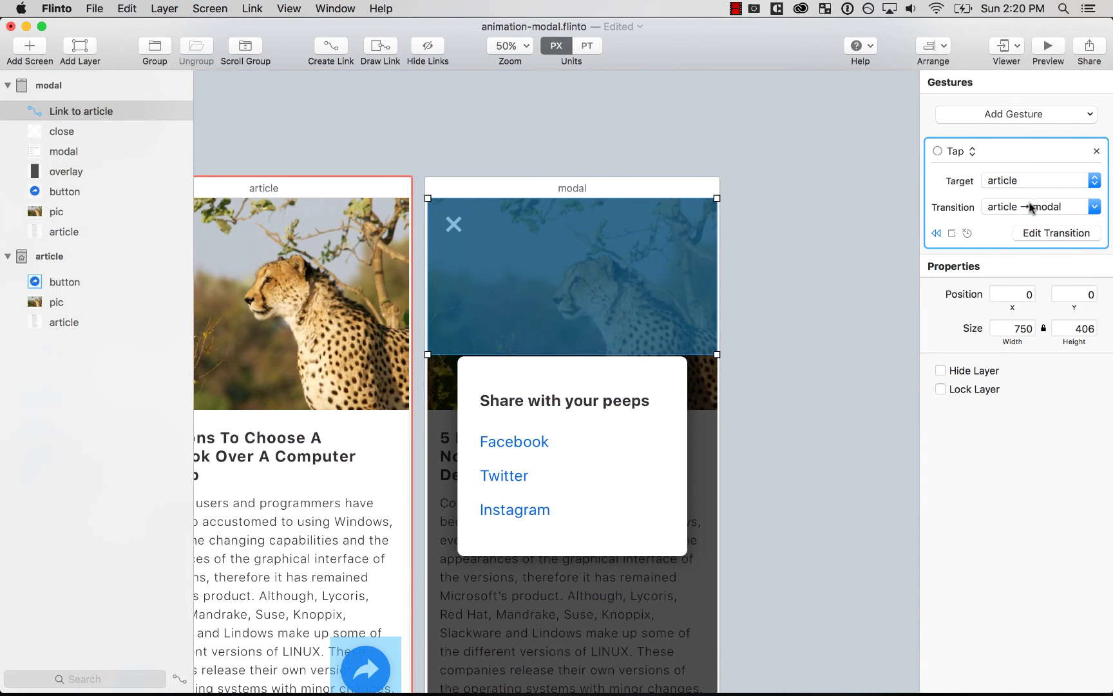
# Step: Change the top-area link's target to Back Link
pyautogui.click(1004, 181)
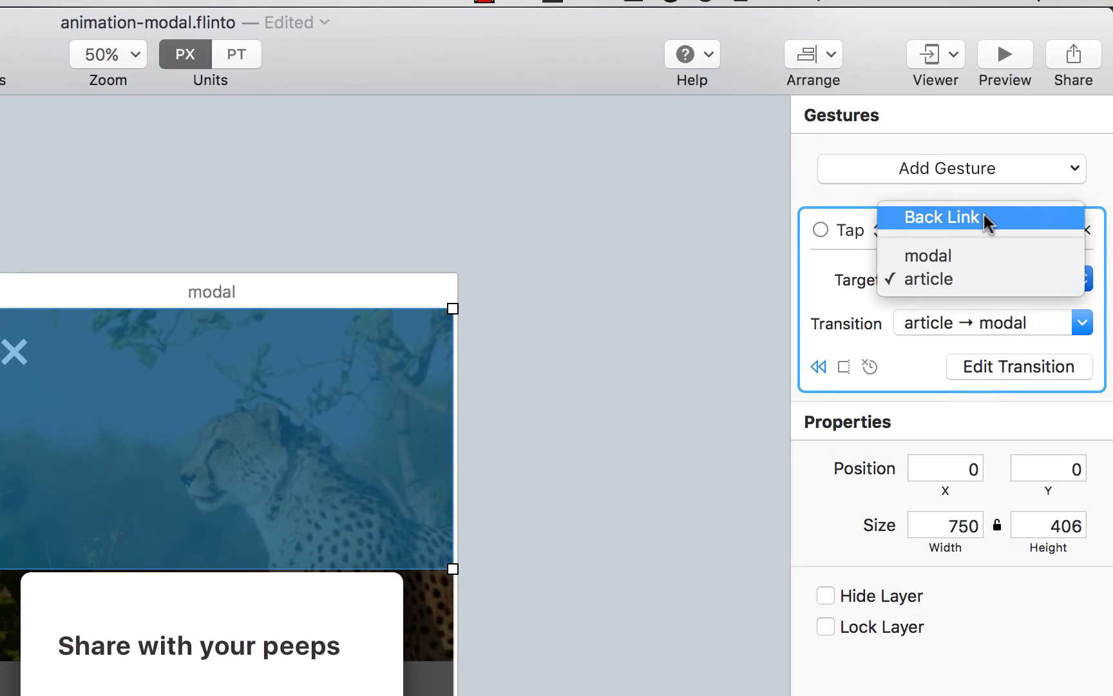
pyautogui.click(983, 216)
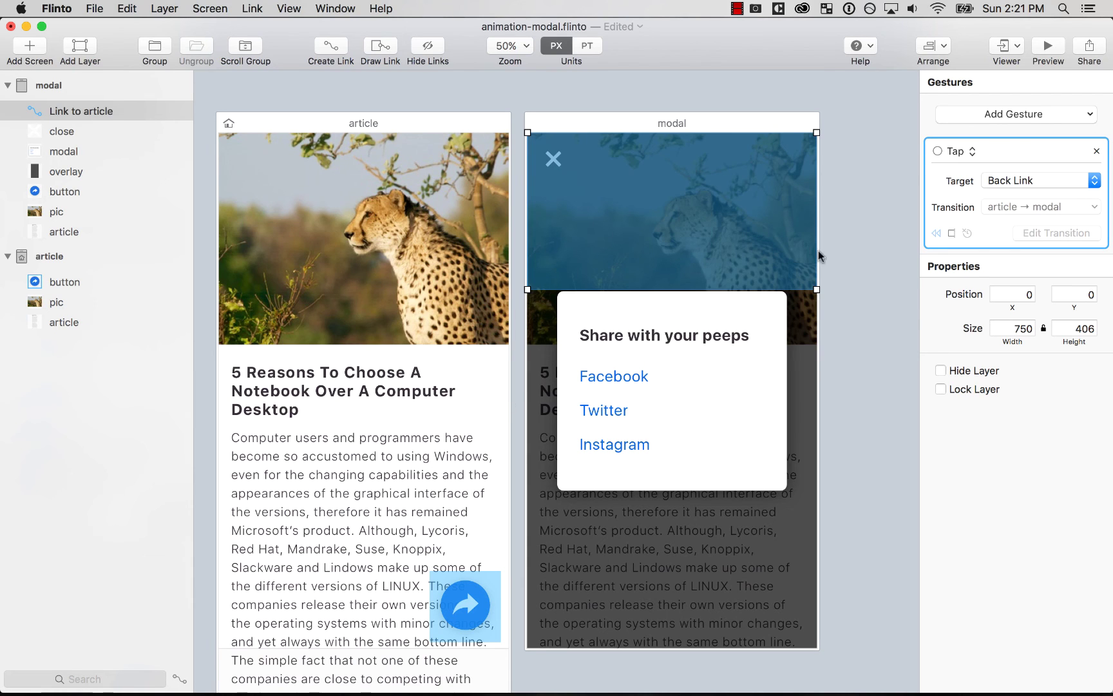
pyautogui.click(849, 233)
# Step: Preview the prototype, repeatedly opening the share modal and dismissing it by tapping the dimmed area
pyautogui.click(1048, 46)
pyautogui.click(670, 549)
pyautogui.click(495, 188)
pyautogui.click(667, 553)
pyautogui.click(637, 360)
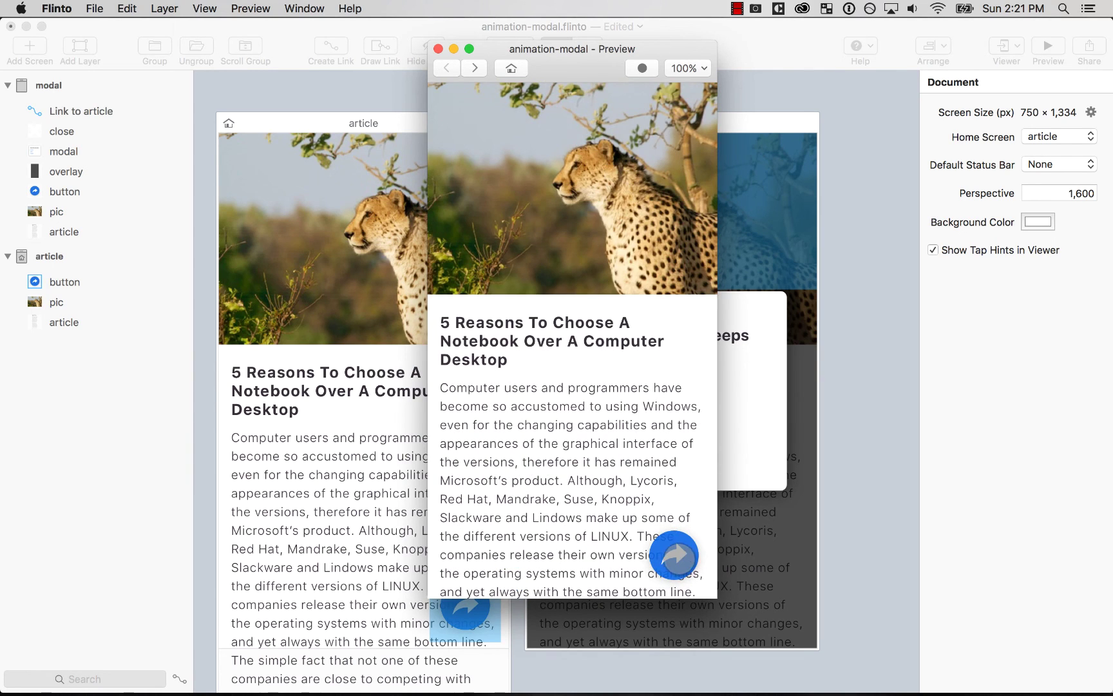
pyautogui.click(678, 557)
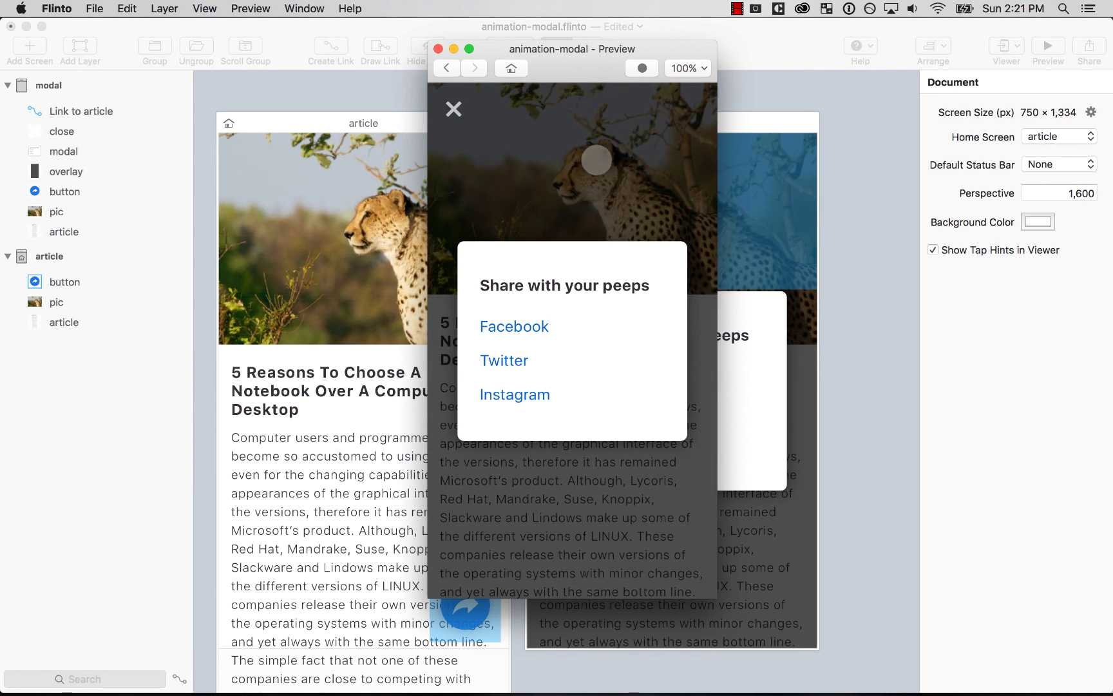
pyautogui.click(590, 161)
pyautogui.click(437, 48)
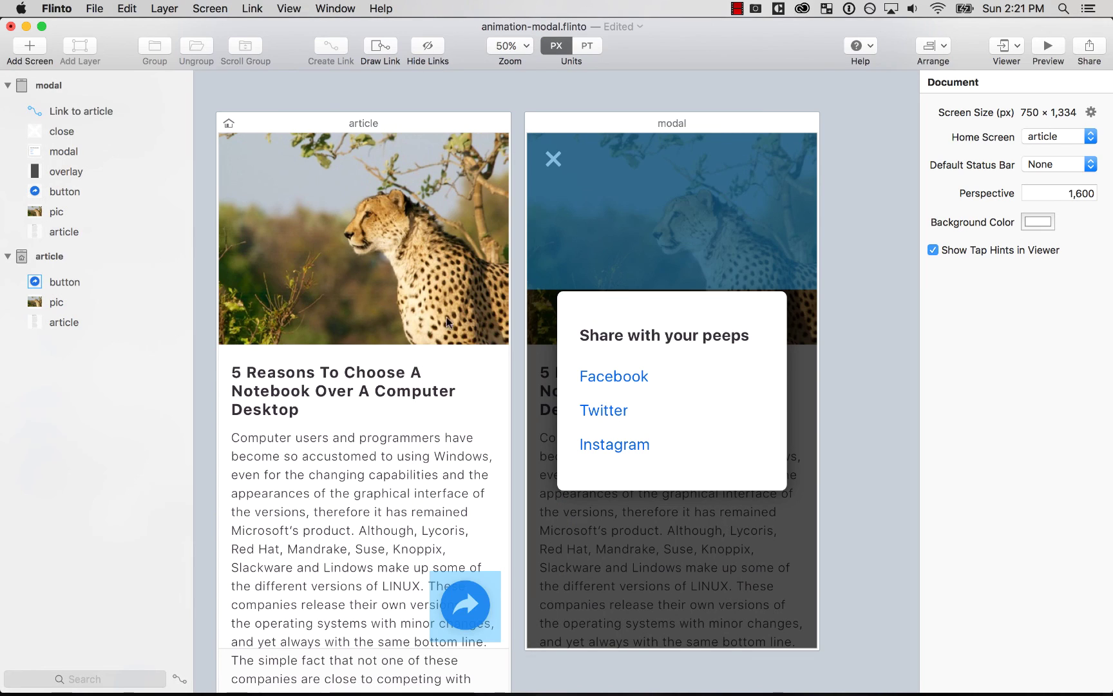
# Step: At 25% zoom, select the article's share button and edit its article → modal transition
pyautogui.press('super+minus')
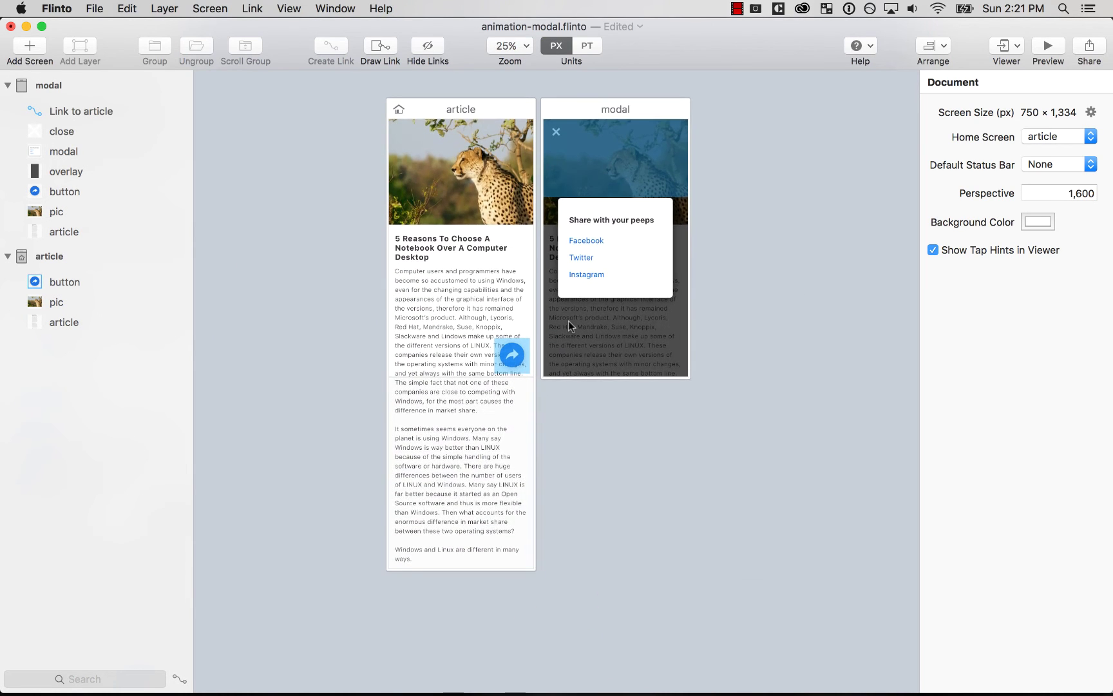
pyautogui.click(523, 440)
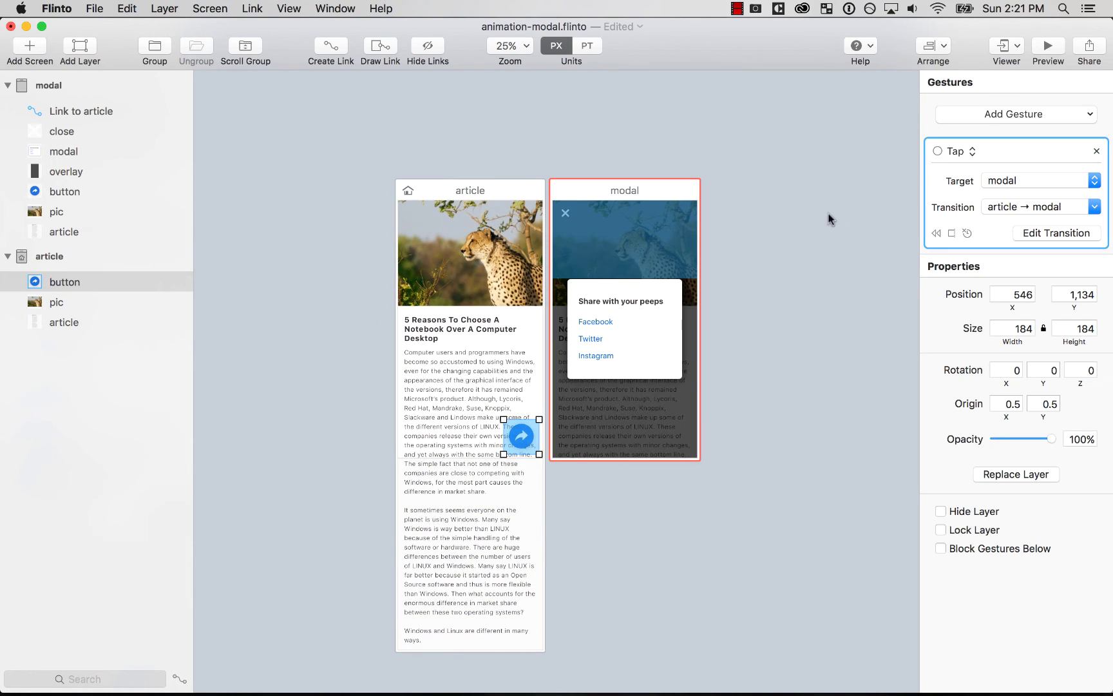
pyautogui.click(1047, 237)
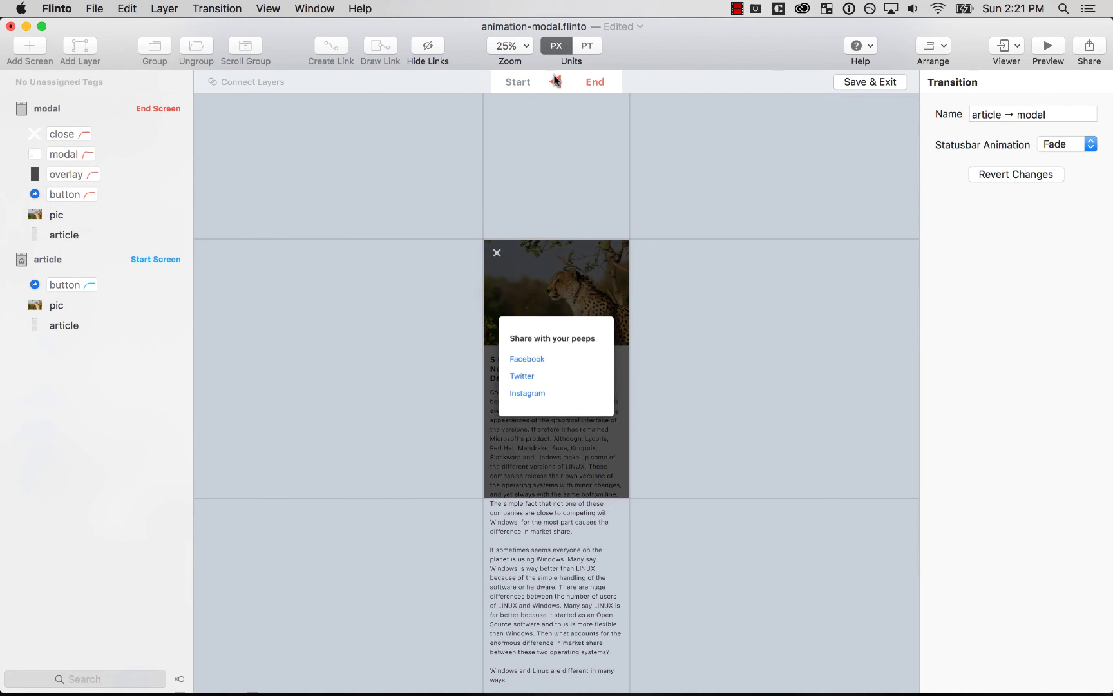